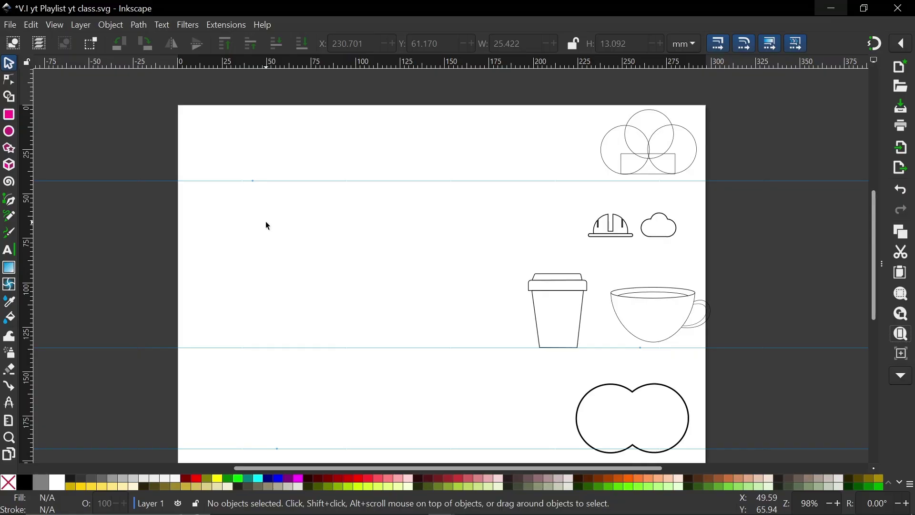
pyautogui.click(139, 26)
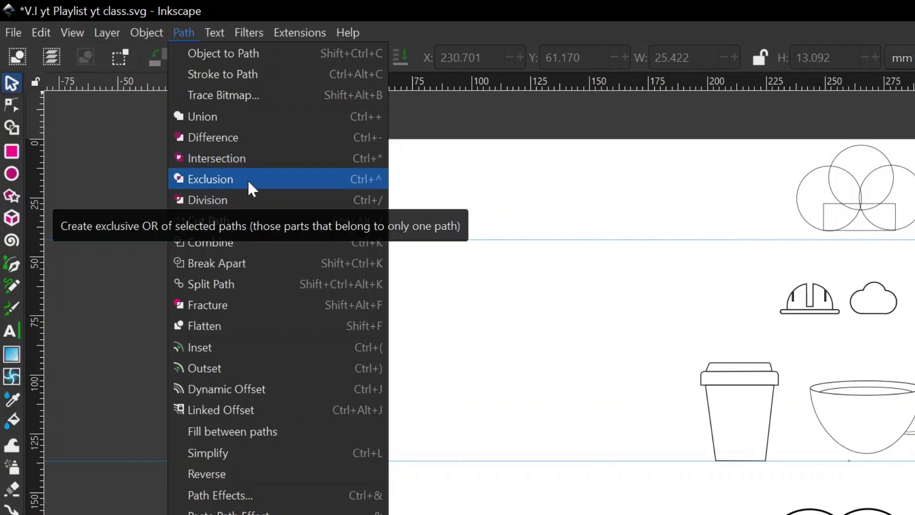
pyautogui.click(483, 249)
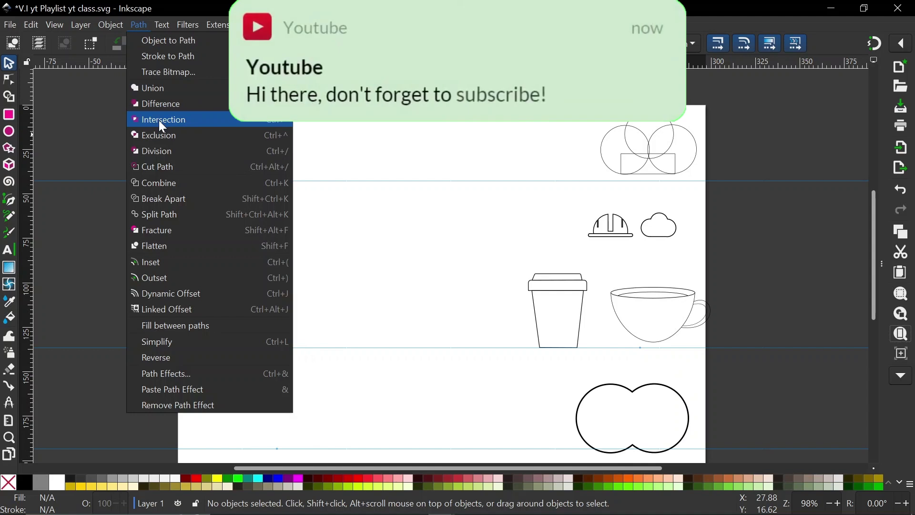
pyautogui.click(352, 147)
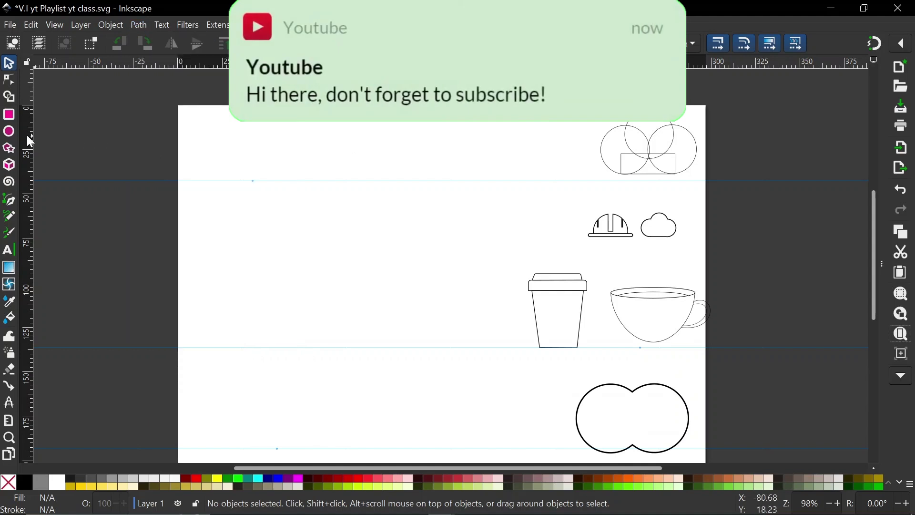
# - Draw an unfilled circle about 39 mm in diameter in the empty upper-left area of the page
pyautogui.click(9, 131)
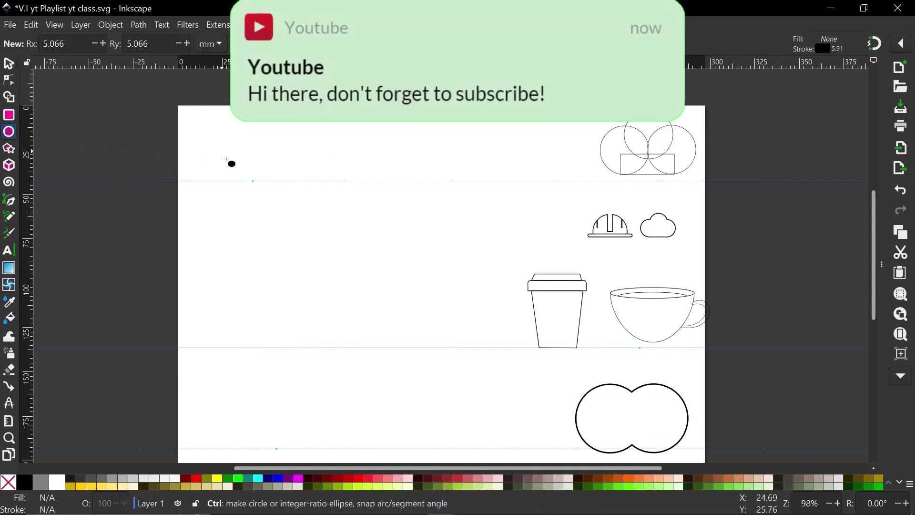
pyautogui.moveTo(251, 194); pyautogui.dragTo(292, 221)
pyautogui.click(7, 69)
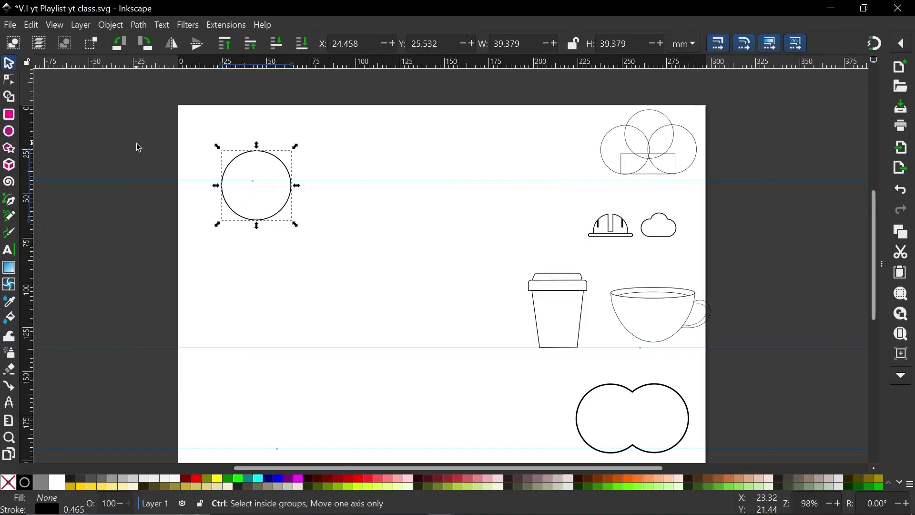
# - Duplicate the circle and move the copy to the right so that it partly overlaps the original
pyautogui.hotkey('ctrl', 'd')
pyautogui.moveTo(296, 175); pyautogui.dragTo(365, 174)
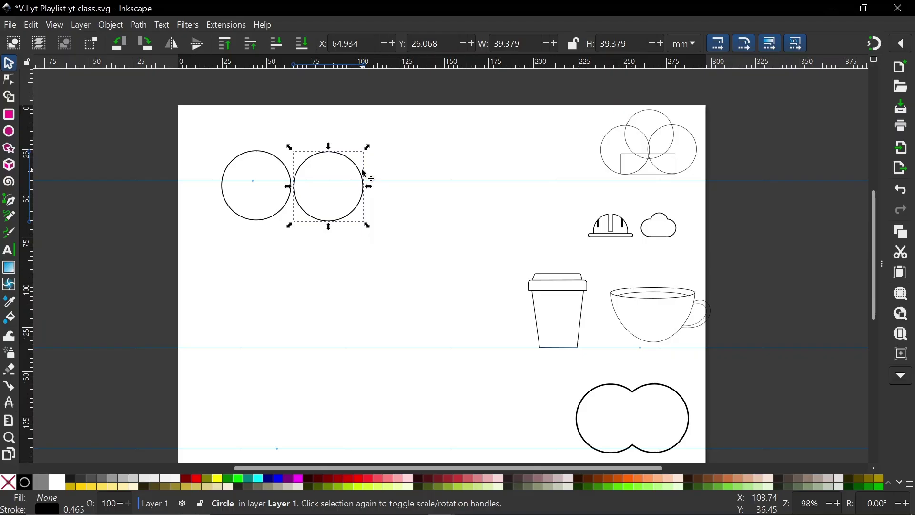
pyautogui.moveTo(365, 175); pyautogui.dragTo(329, 179)
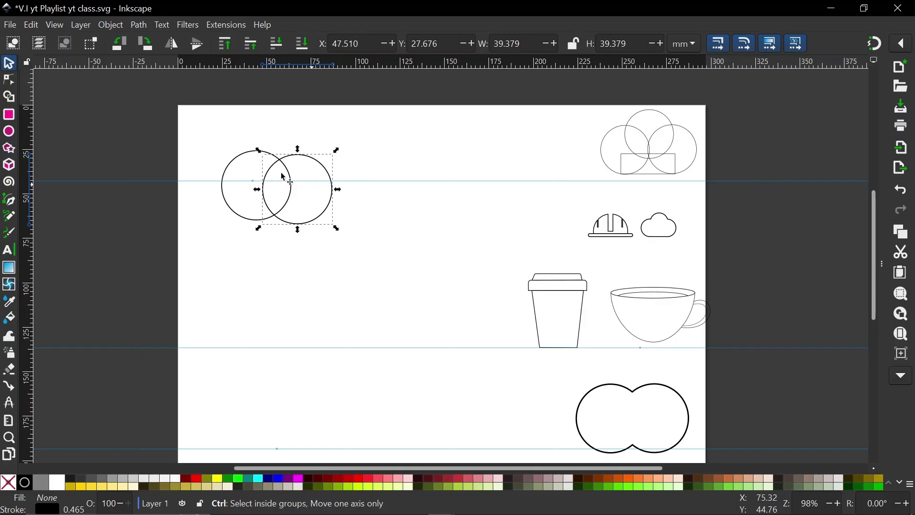
# - Intersect the two overlapping circles into a single leaf shape and rotate the leaf until it stands upright
pyautogui.keyDown('ctrl'); pyautogui.scroll(3, 281, 168); pyautogui.keyUp('ctrl')
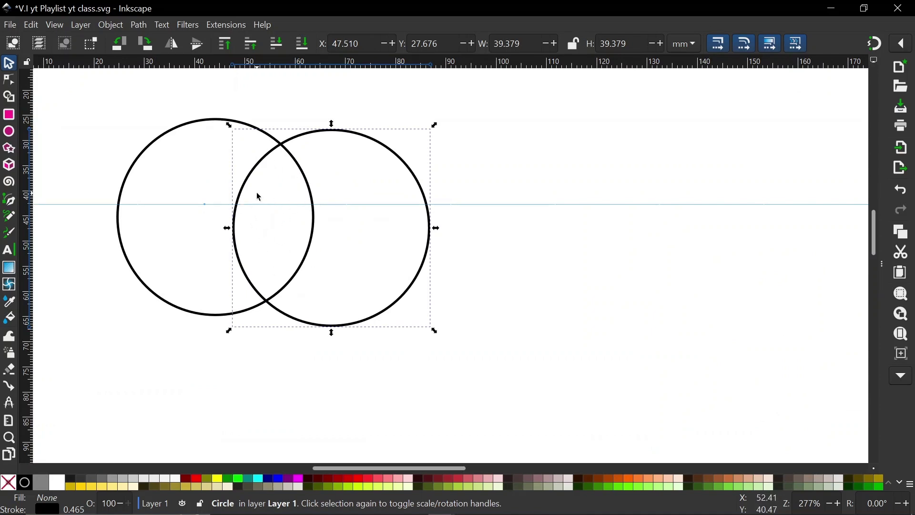
pyautogui.hscroll(-4, 257, 192)
pyautogui.scroll(3, 256, 193)
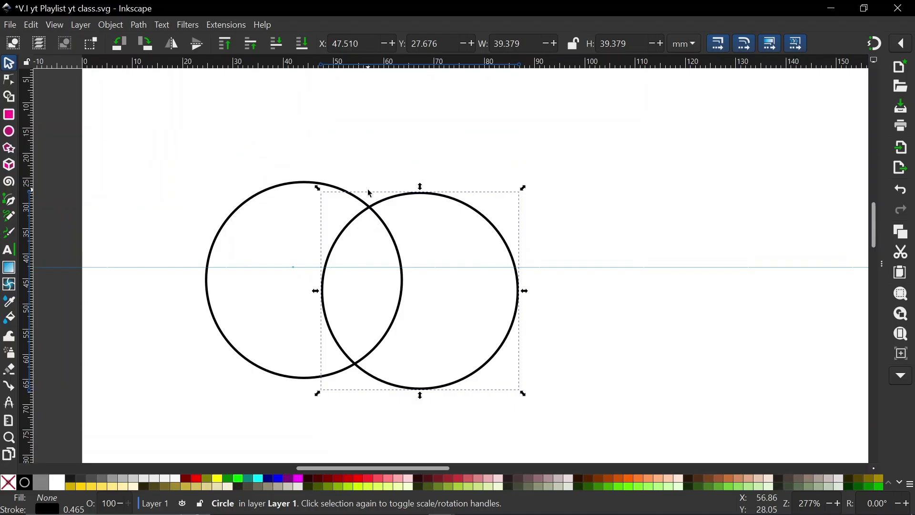
pyautogui.scroll(-3, 400, 249)
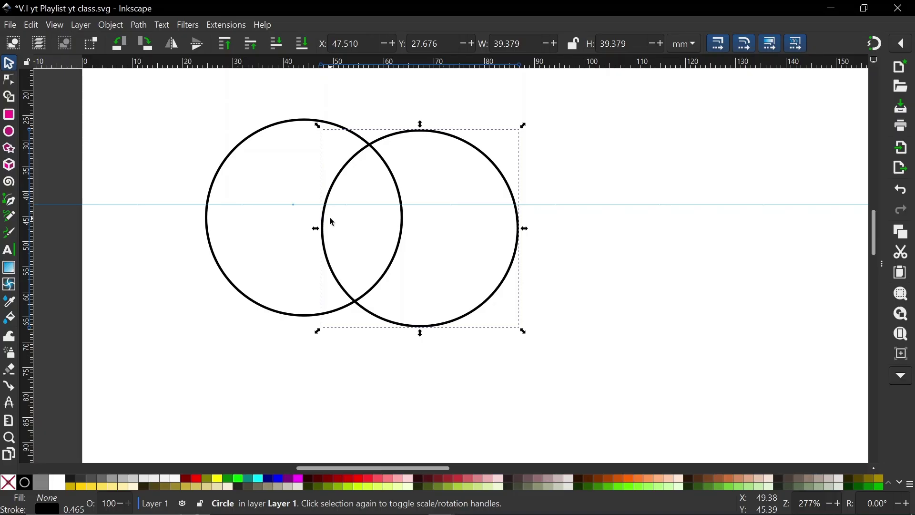
pyautogui.moveTo(145, 111); pyautogui.dragTo(646, 372)
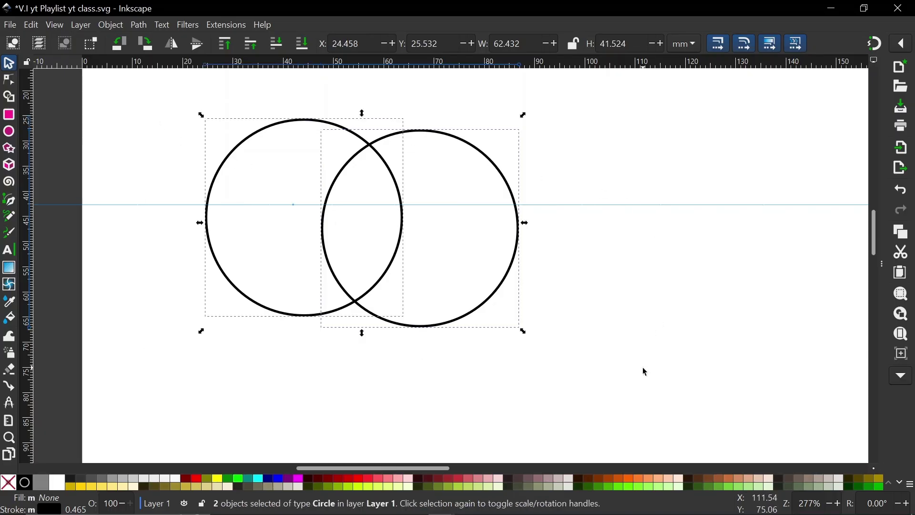
pyautogui.click(137, 23)
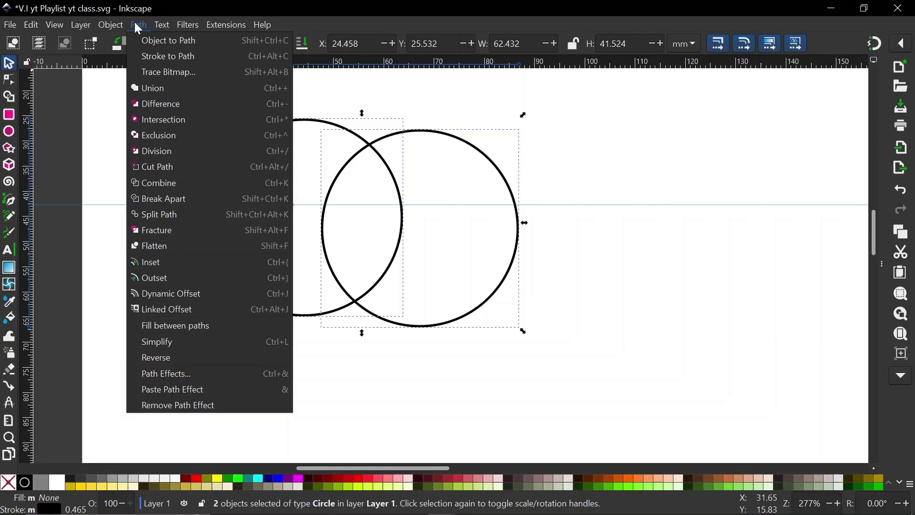
pyautogui.click(170, 121)
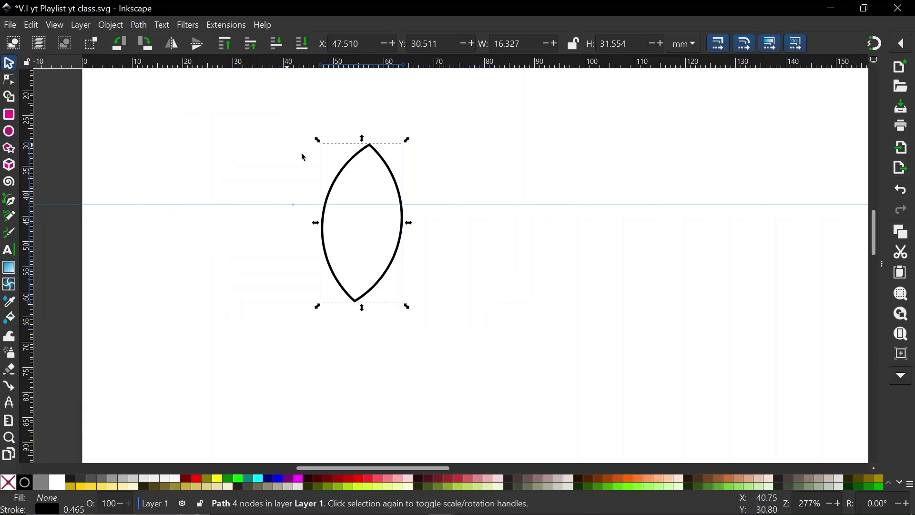
pyautogui.click(369, 148)
pyautogui.moveTo(318, 140); pyautogui.dragTo(310, 144)
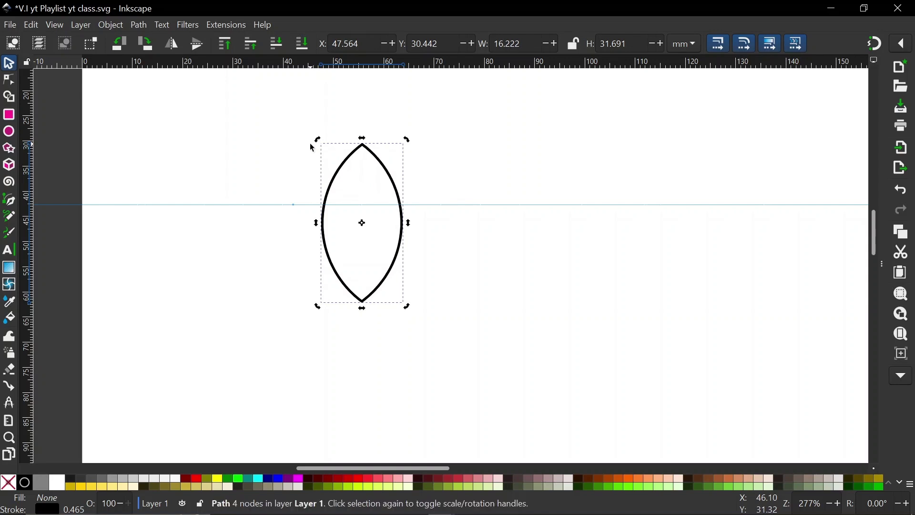
# - Duplicate the upright leaf and place the copy to its right, rotated clockwise so it leans outward
pyautogui.hotkey('ctrl', 'd')
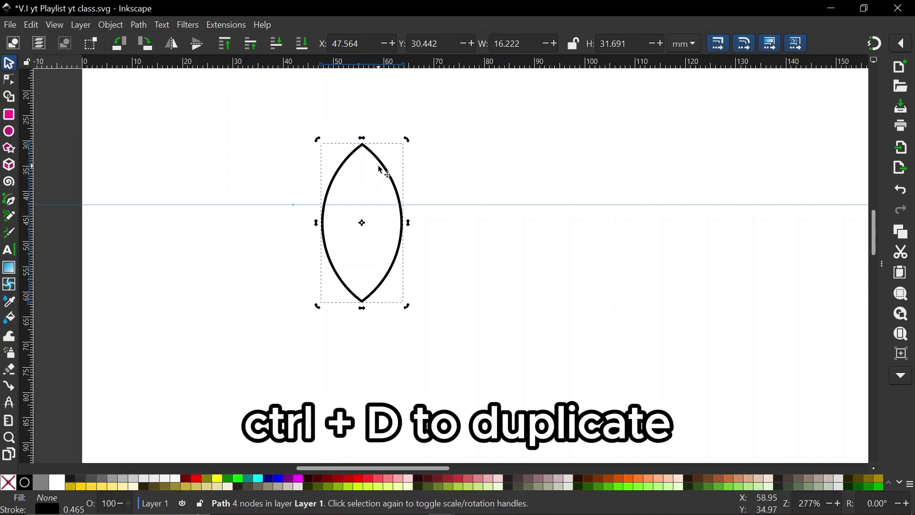
pyautogui.moveTo(394, 179); pyautogui.dragTo(536, 182)
pyautogui.click(504, 181)
pyautogui.click(463, 189)
pyautogui.moveTo(462, 190); pyautogui.dragTo(458, 196)
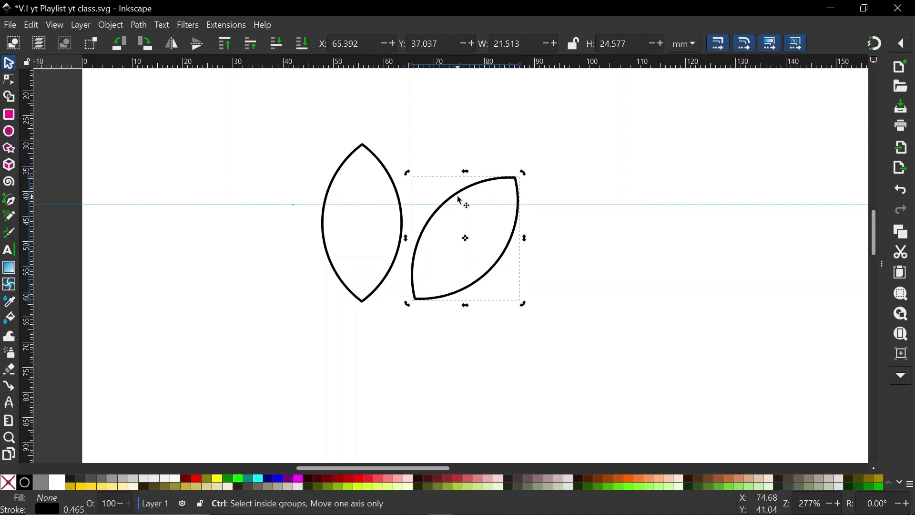
# - Create a horizontally flipped copy of the tilted leaf and shift it straight across to the left side of the upright leaf
pyautogui.click(172, 43)
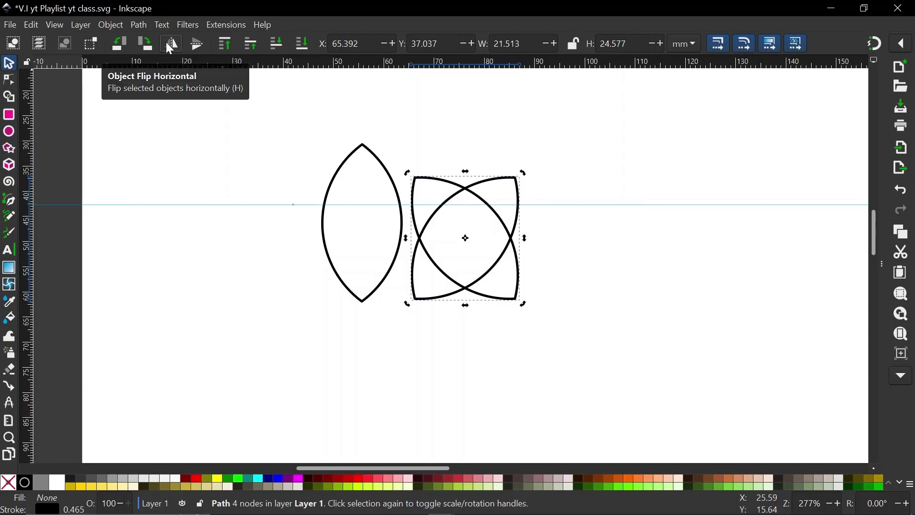
pyautogui.click(371, 111)
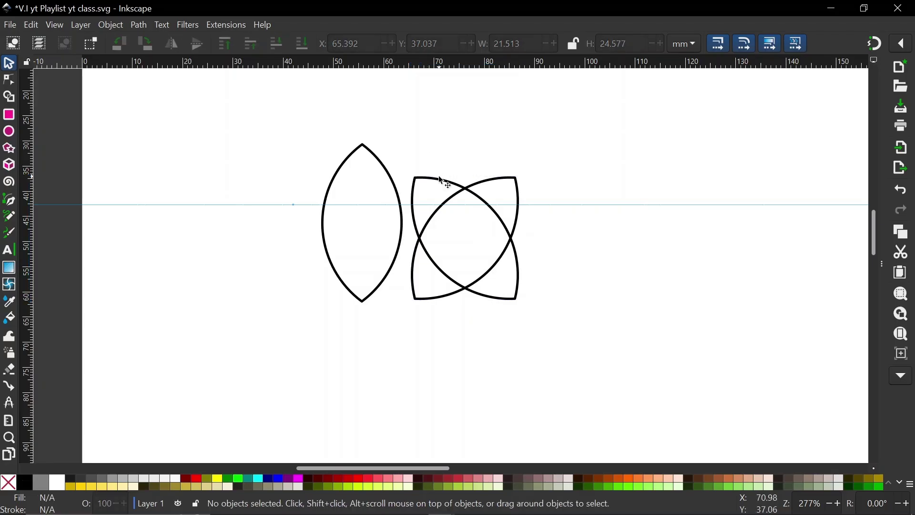
pyautogui.click(439, 179)
pyautogui.hotkey('shift', 'Left')
pyautogui.hotkey('shift', 'Left')
pyautogui.hotkey('shift', 'Left')
pyautogui.hotkey('shift', 'Left')
pyautogui.hotkey('shift', 'Left')
pyautogui.hotkey('shift', 'Left')
pyautogui.hotkey('shift', 'Left')
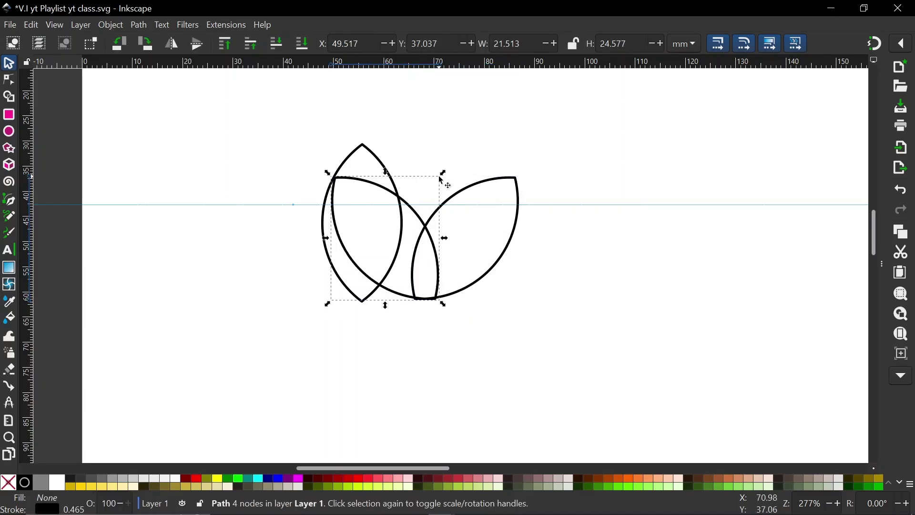
pyautogui.hotkey('shift', 'Left')
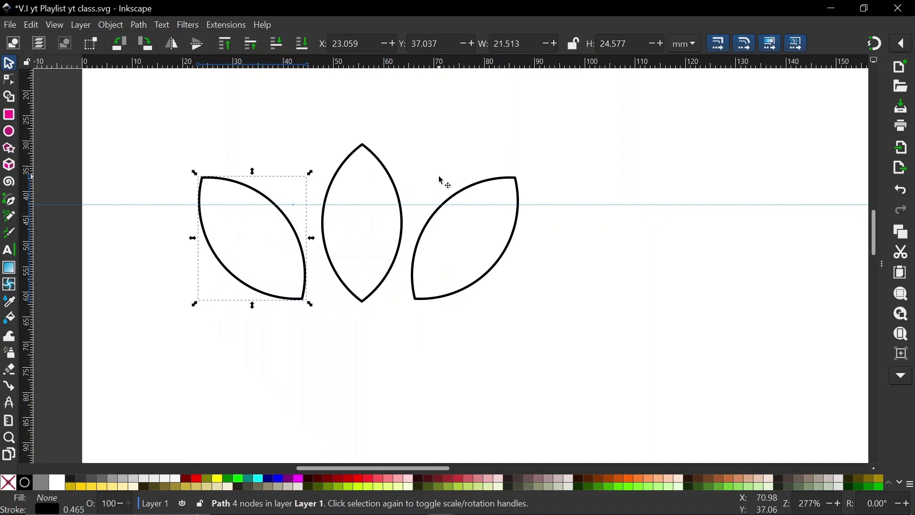
# - Group the three leaves and move the group to the right part of the page, at about X 161 mm, Y 25 mm
pyautogui.moveTo(142, 113); pyautogui.dragTo(645, 378)
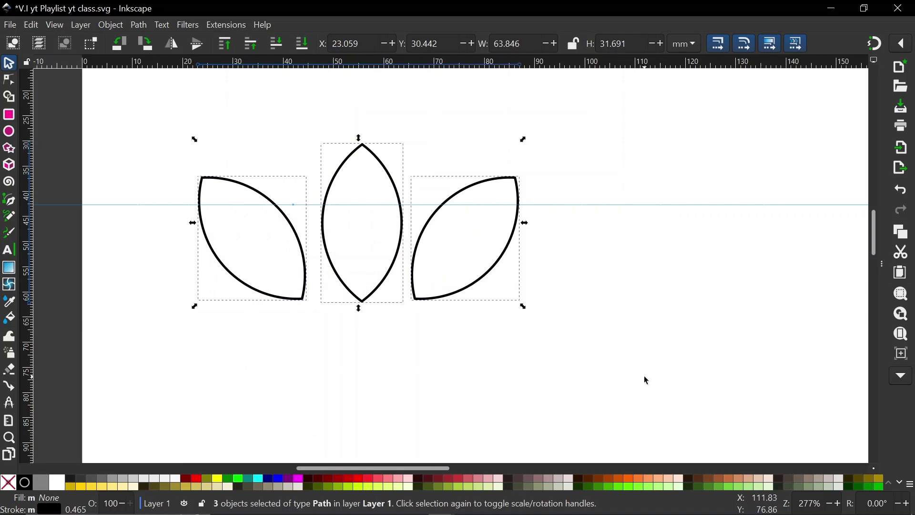
pyautogui.hotkey('ctrl', 'g')
pyautogui.keyDown('ctrl'); pyautogui.scroll(-1, 644, 377); pyautogui.keyUp('ctrl')
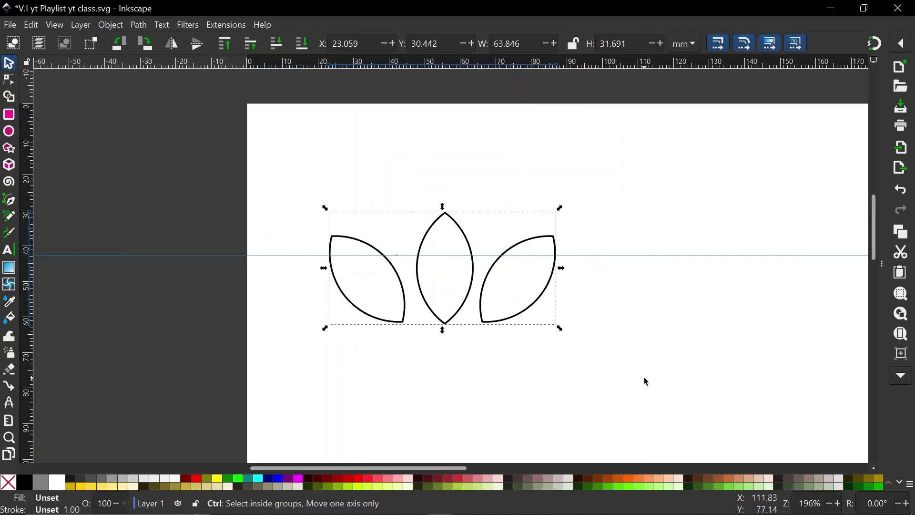
pyautogui.keyDown('ctrl'); pyautogui.scroll(-2, 642, 374); pyautogui.keyUp('ctrl')
pyautogui.hscroll(10, 602, 365)
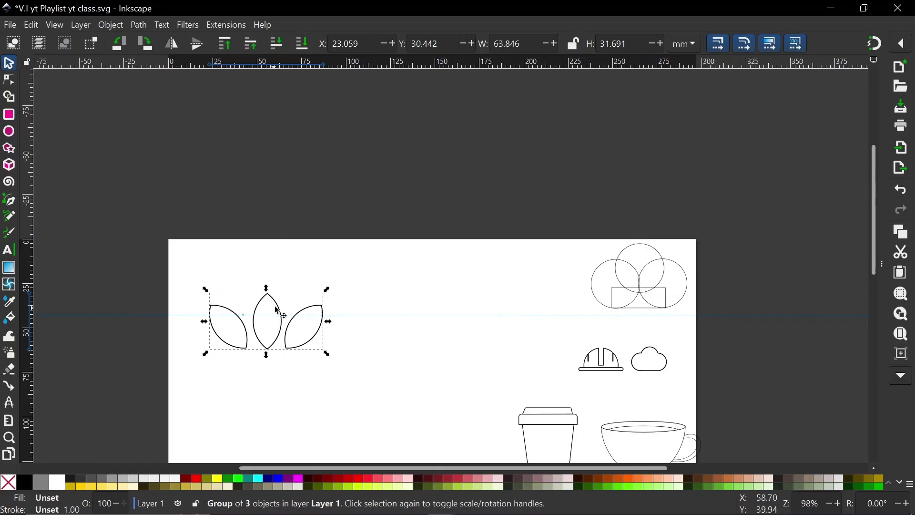
pyautogui.moveTo(278, 311); pyautogui.dragTo(526, 308)
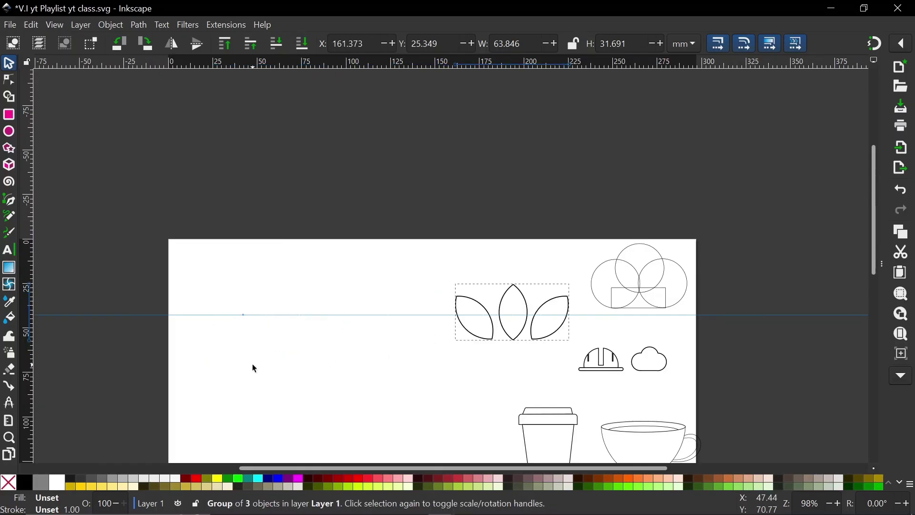
# - Draw a circle about 38 mm in diameter in the cleared area and a square about 29 mm wide beside it
pyautogui.keyDown('ctrl'); pyautogui.scroll(2, 254, 369); pyautogui.keyUp('ctrl')
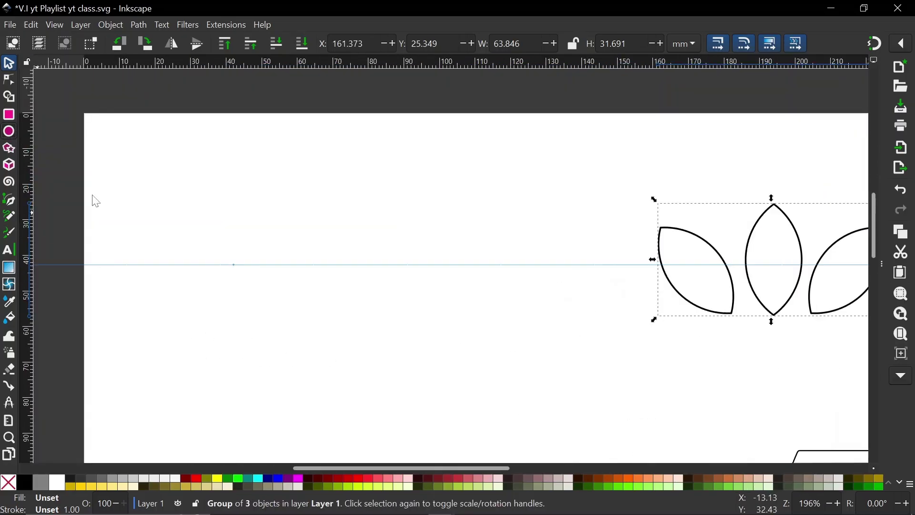
pyautogui.press('e')
pyautogui.moveTo(219, 206); pyautogui.dragTo(359, 373)
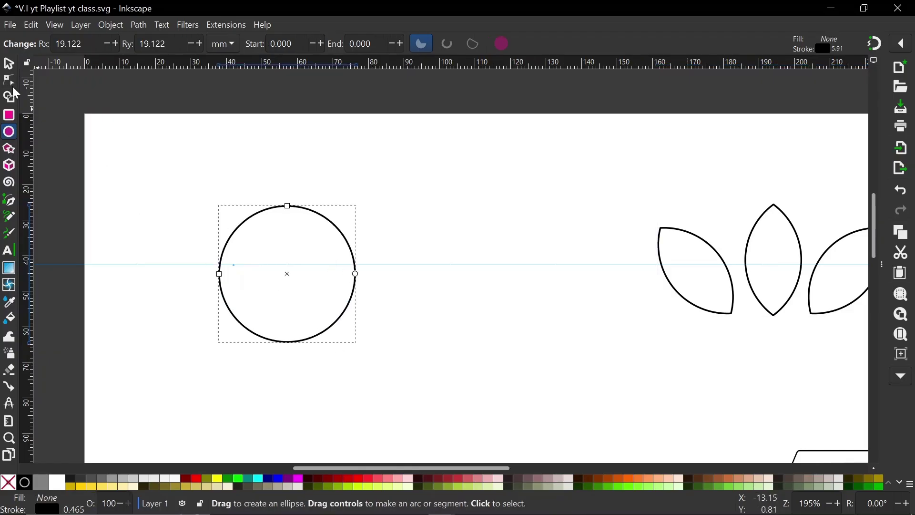
pyautogui.click(13, 115)
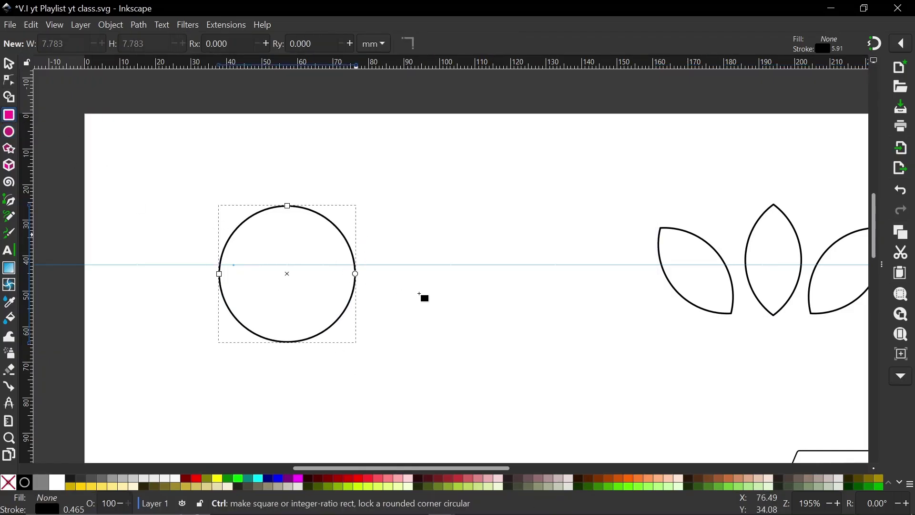
pyautogui.keyDown('ctrl'); pyautogui.moveTo(357, 234); pyautogui.dragTo(459, 337); pyautogui.keyUp('ctrl')
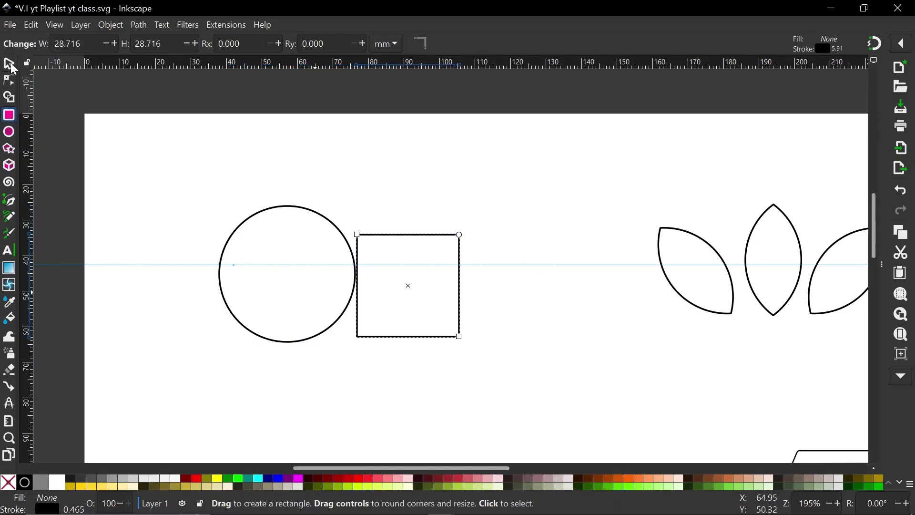
# - Move the square below the circle so that its top part overlaps the circle's lower edge, at about X 49 mm, Y 57 mm
pyautogui.click(8, 63)
pyautogui.scroll(-3, 124, 182)
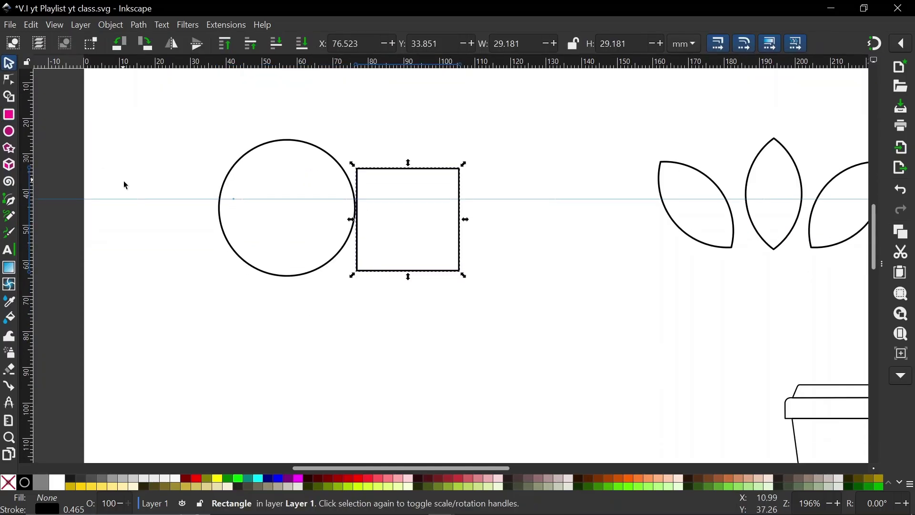
pyautogui.scroll(2, 265, 251)
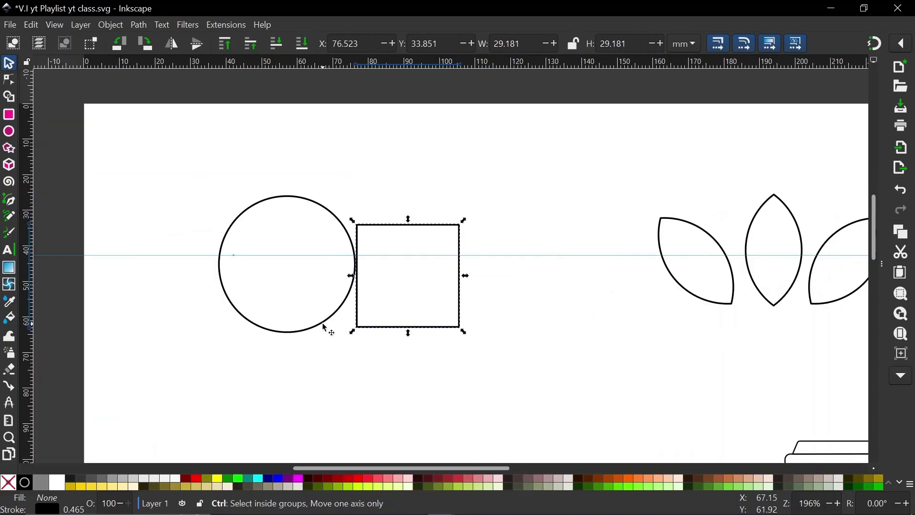
pyautogui.moveTo(438, 244); pyautogui.dragTo(366, 321)
pyautogui.scroll(-4, 343, 311)
pyautogui.hscroll(-6, 327, 286)
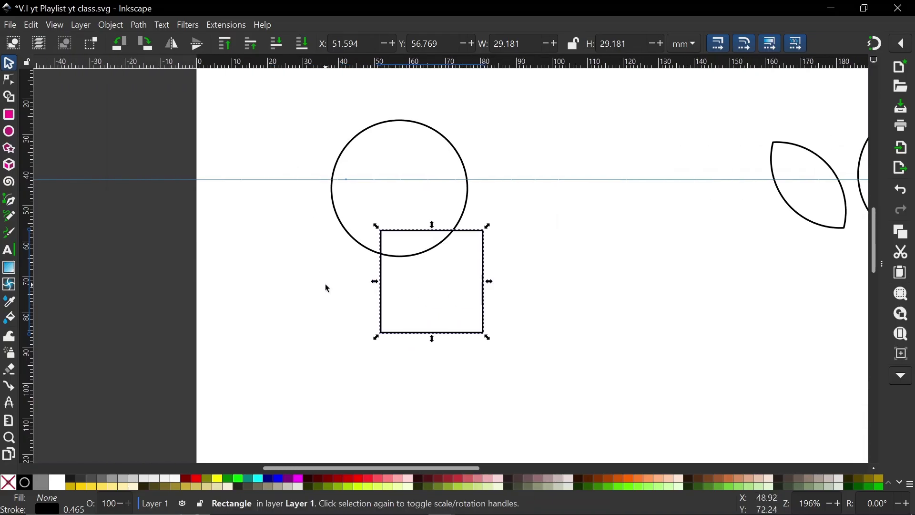
pyautogui.keyDown('ctrl'); pyautogui.scroll(2, 434, 264); pyautogui.keyUp('ctrl')
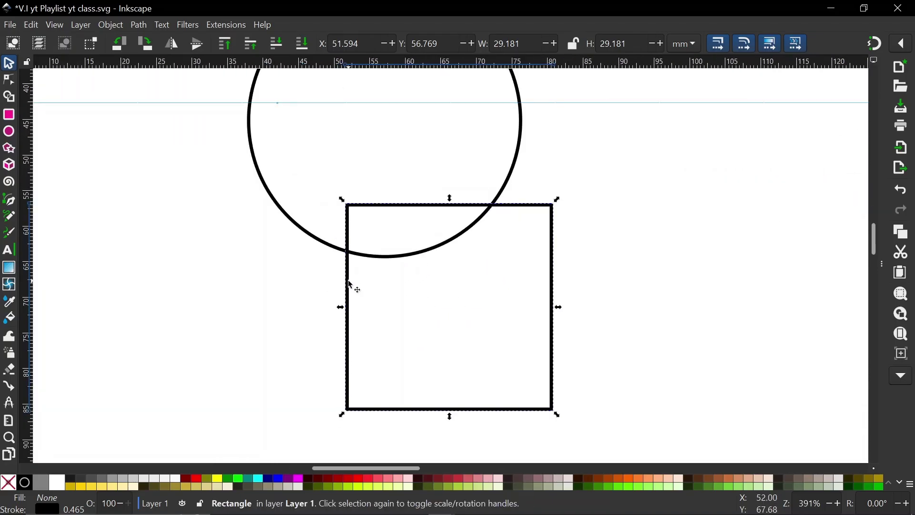
pyautogui.moveTo(346, 284); pyautogui.dragTo(327, 289)
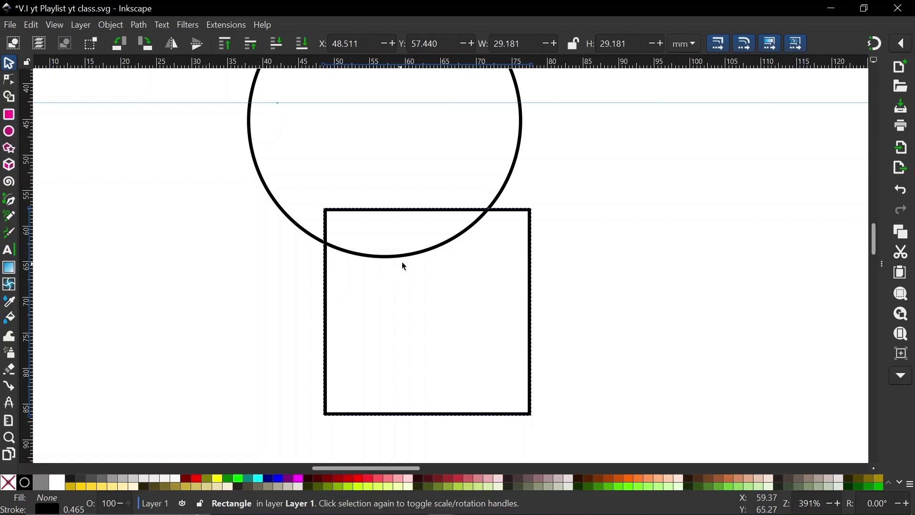
pyautogui.scroll(-2, 419, 248)
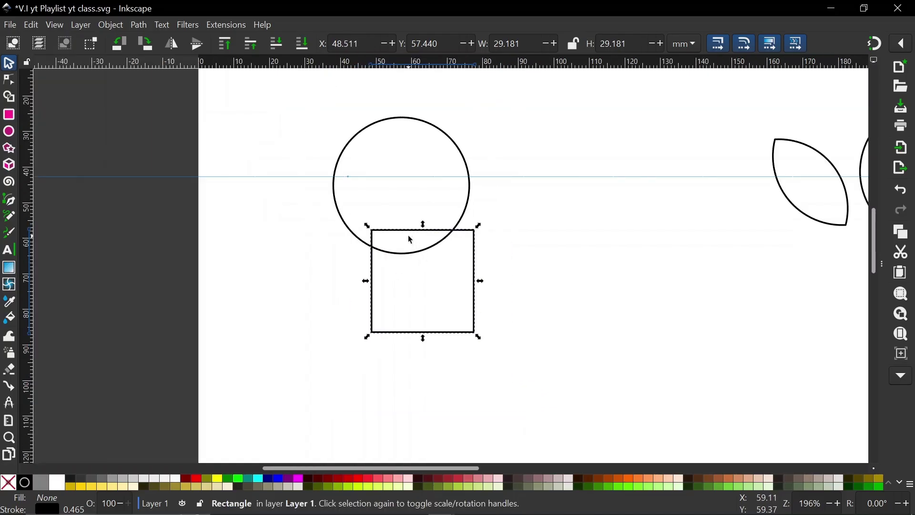
pyautogui.scroll(4, 434, 260)
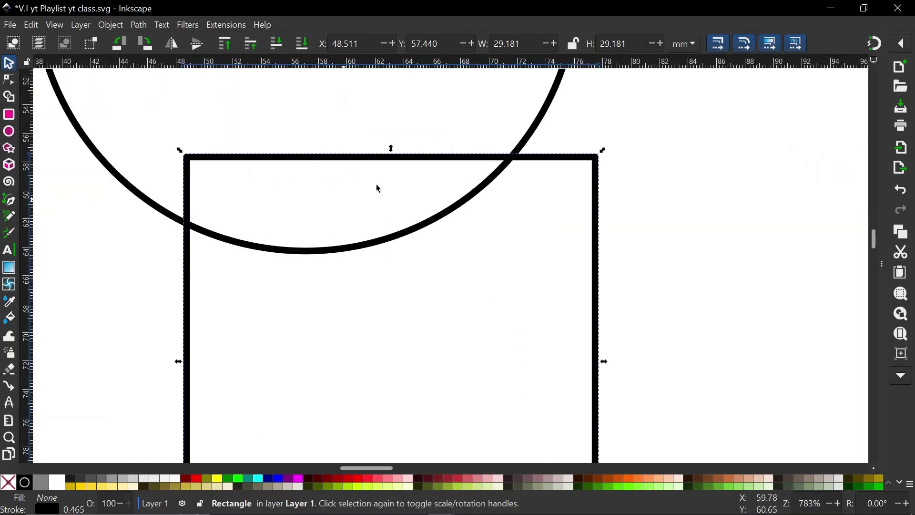
# - Apply Intersection to the circle and the square below it so only their overlapping area remains
pyautogui.scroll(-4, 388, 212)
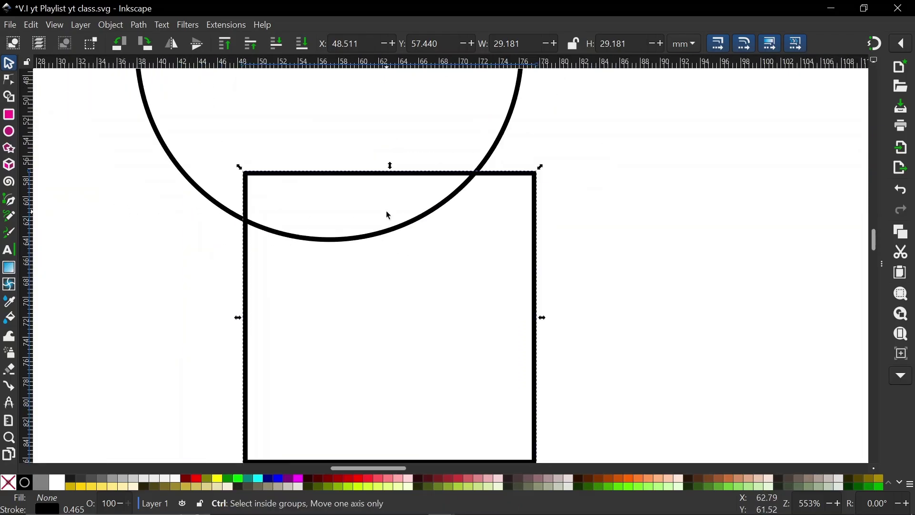
pyautogui.scroll(4, 388, 215)
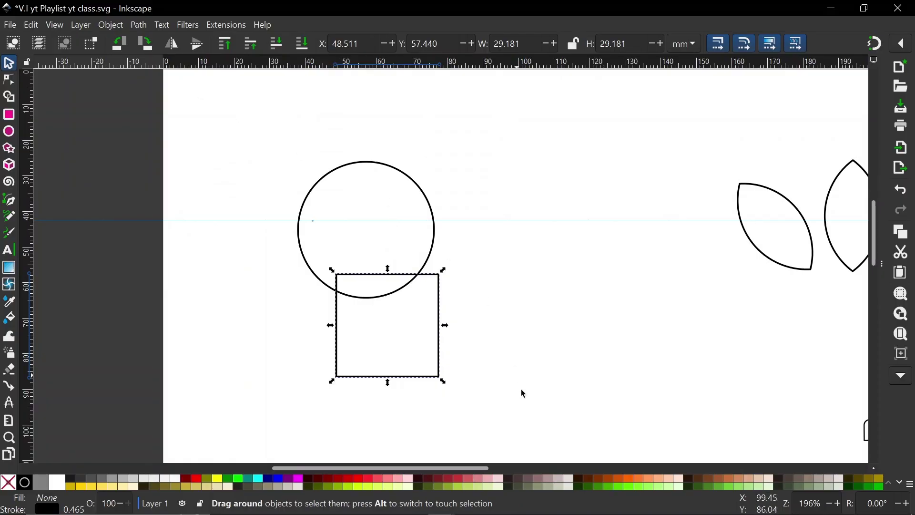
pyautogui.moveTo(236, 113); pyautogui.dragTo(530, 414)
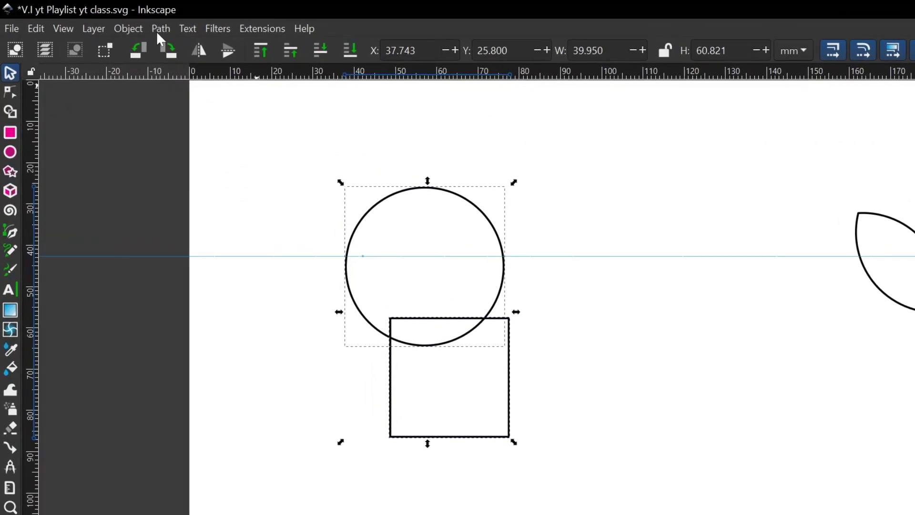
pyautogui.click(159, 30)
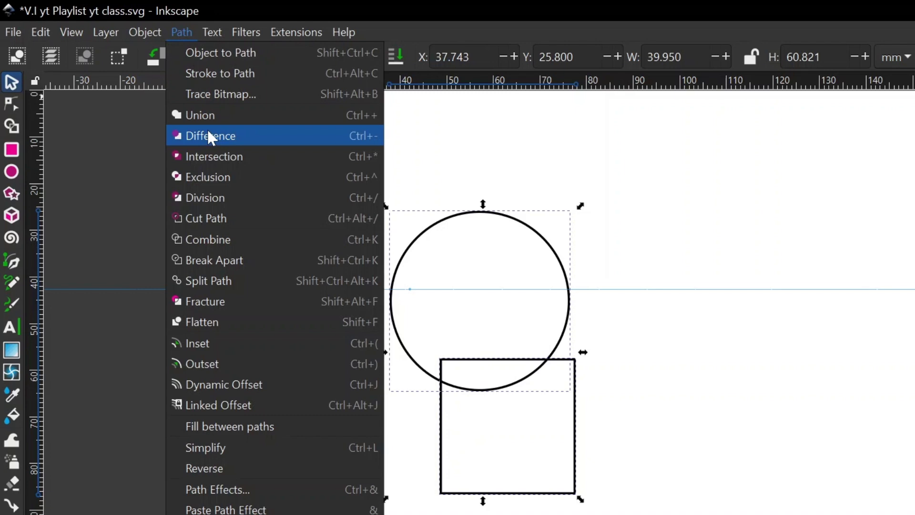
pyautogui.click(217, 157)
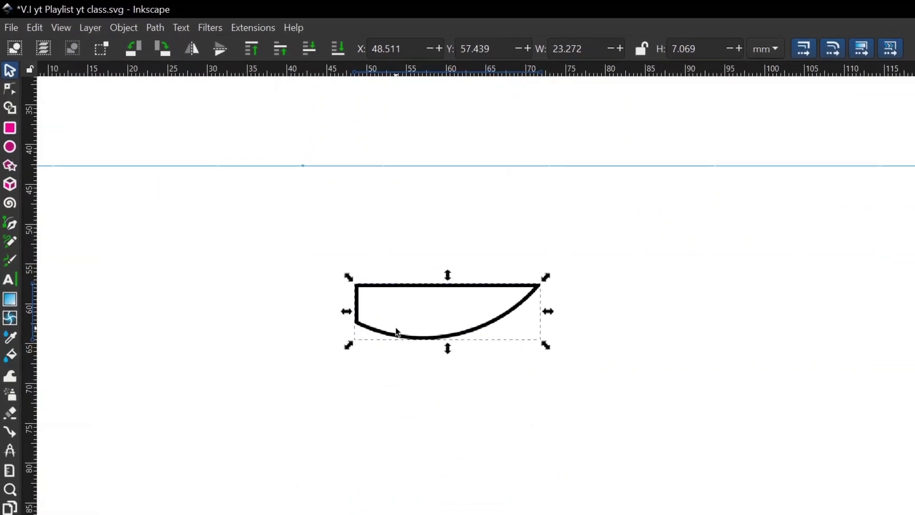
# - Draw a small rectangle about 4.6 mm wide and 4.7 mm high just left of the intersected blade shape
pyautogui.scroll(2, 356, 299)
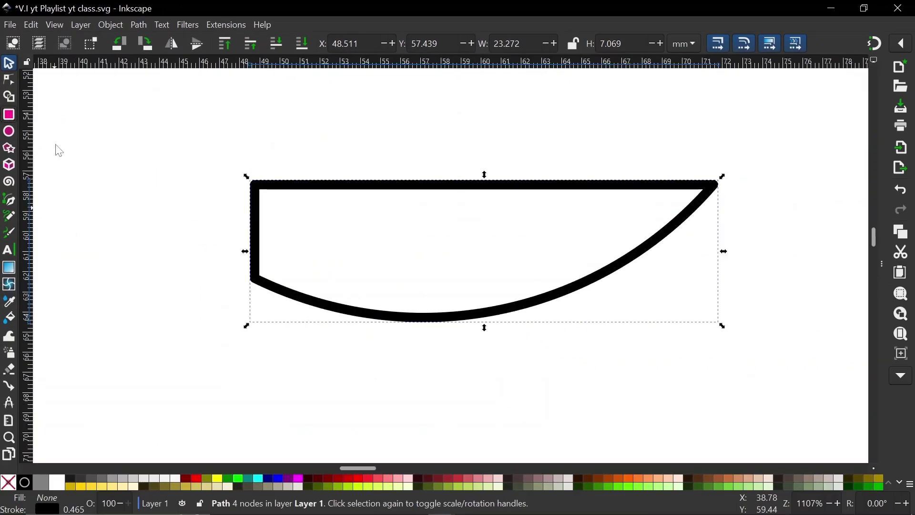
pyautogui.press('r')
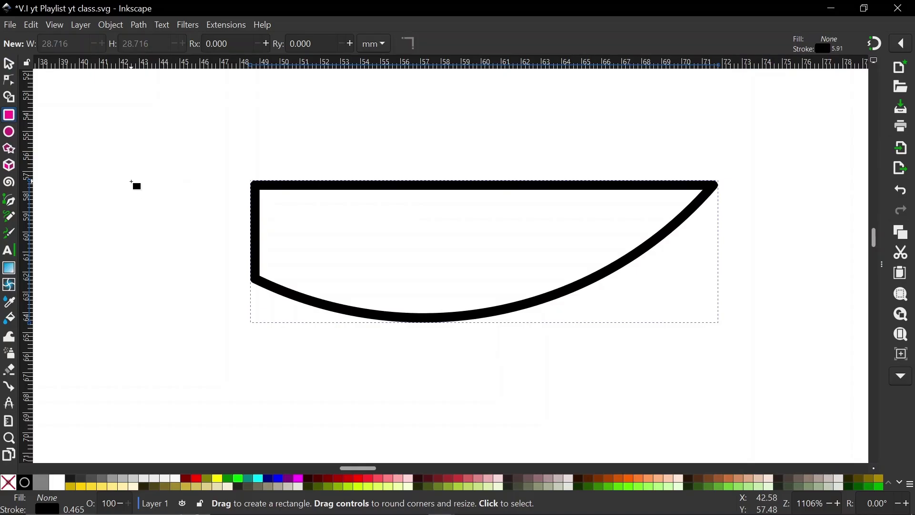
pyautogui.moveTo(131, 183); pyautogui.dragTo(233, 199)
pyautogui.moveTo(228, 244); pyautogui.dragTo(225, 279)
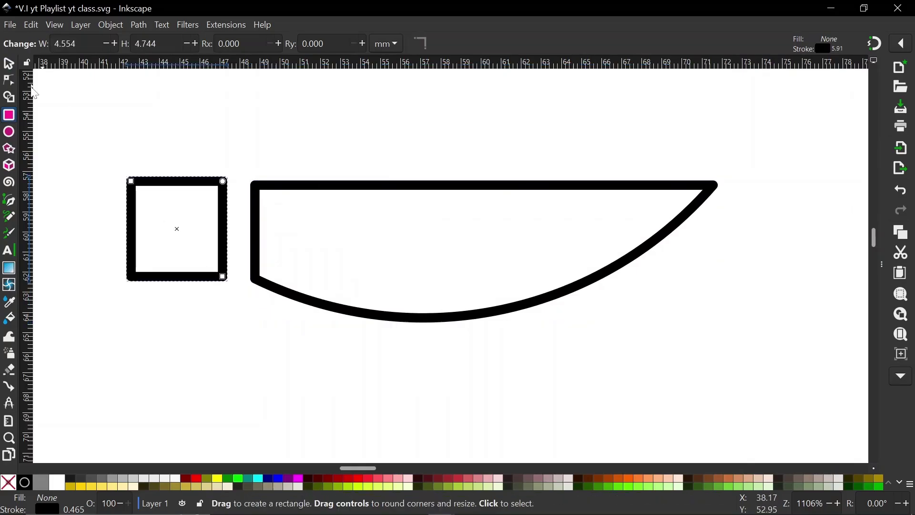
# - Group the small rectangle with the blade shape and move the group below the three leaves, at about X 181 mm, Y 68 mm
pyautogui.click(9, 65)
pyautogui.moveTo(78, 123); pyautogui.dragTo(739, 355)
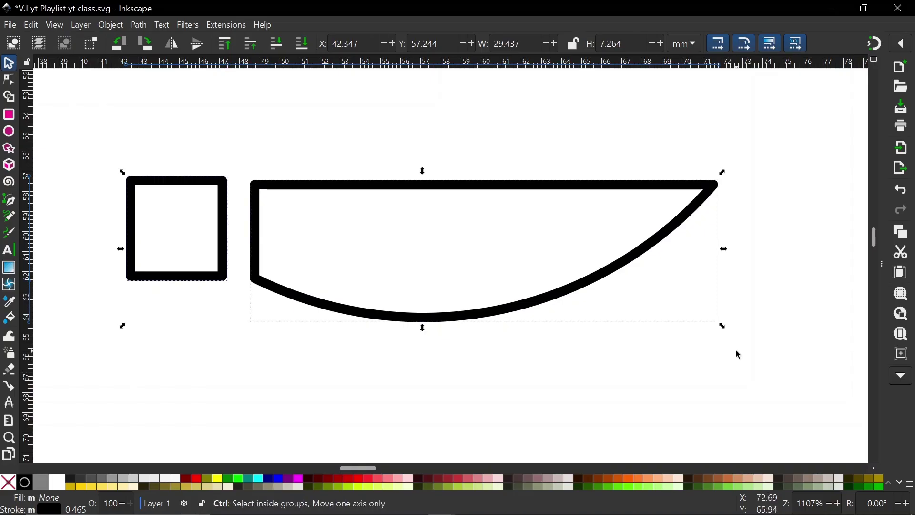
pyautogui.hotkey('ctrl', 'g')
pyautogui.scroll(-5, 574, 226)
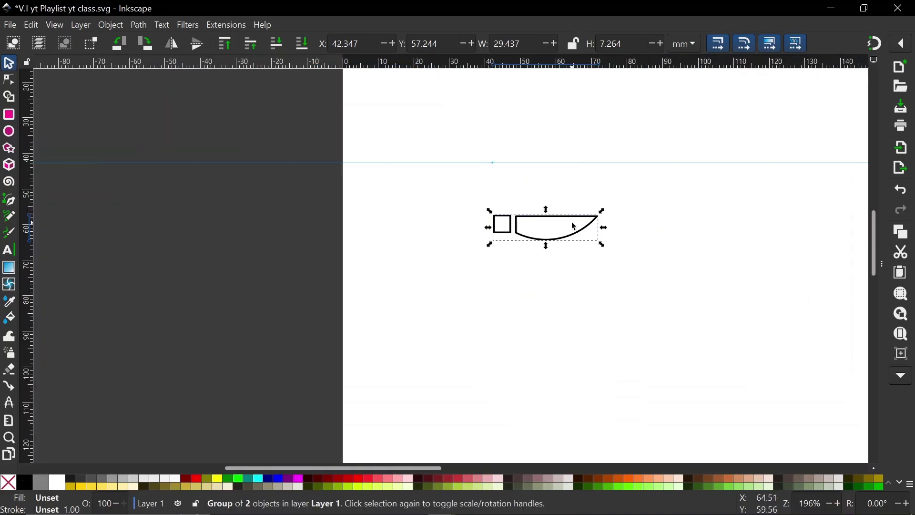
pyautogui.hscroll(12, 543, 224)
pyautogui.moveTo(251, 220); pyautogui.dragTo(753, 263)
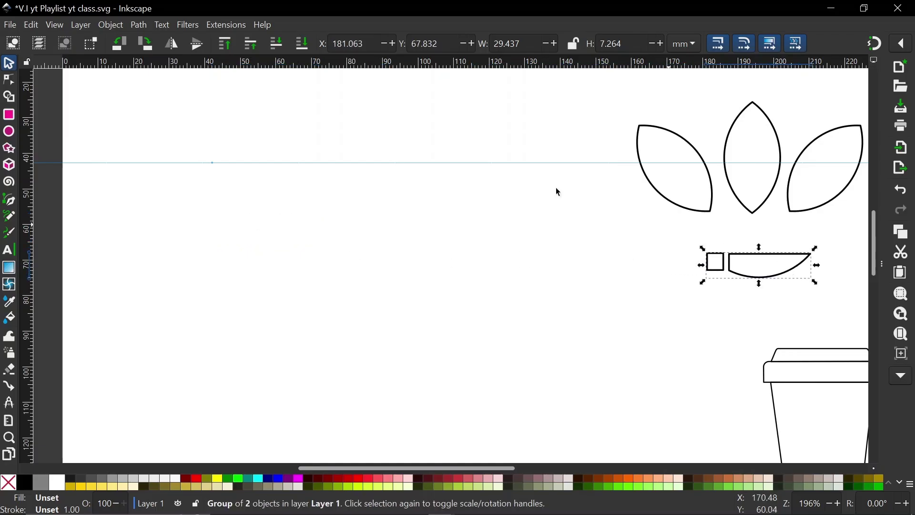
pyautogui.scroll(-2, 288, 170)
pyautogui.hscroll(2, 317, 213)
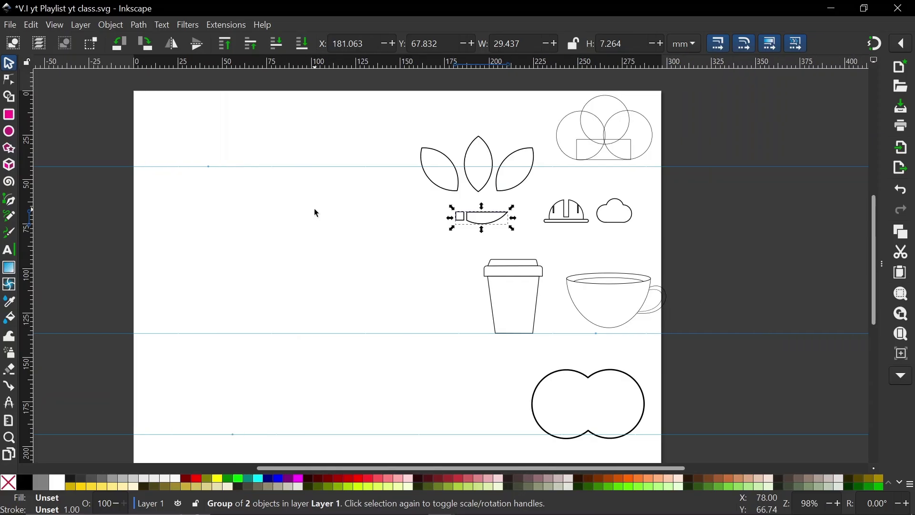
pyautogui.scroll(2, 316, 213)
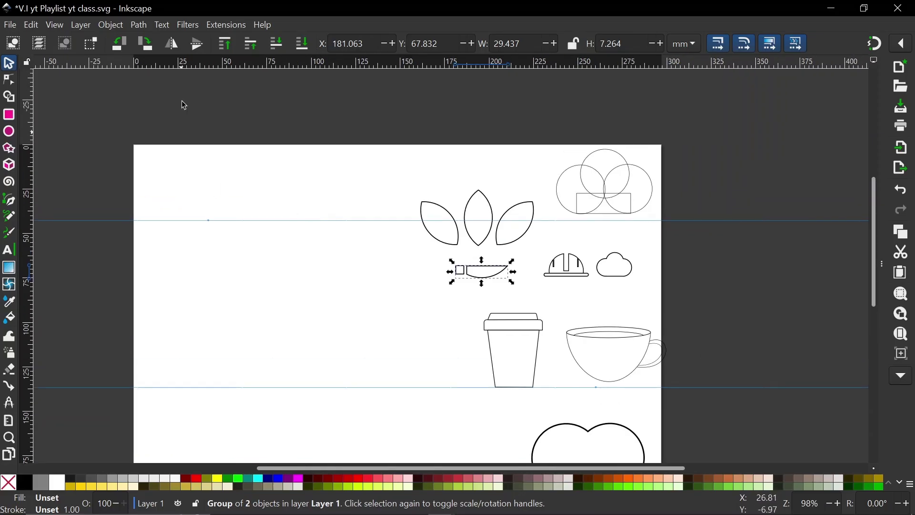
pyautogui.click(139, 24)
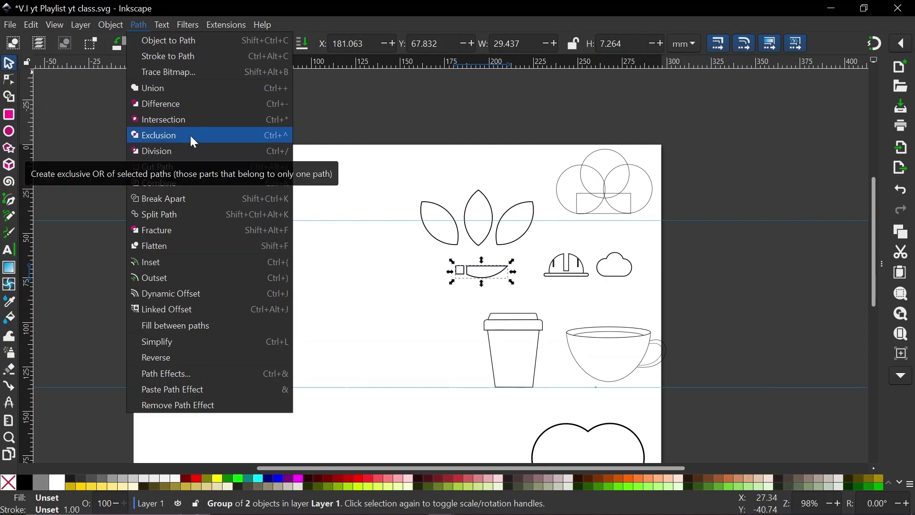
pyautogui.click(337, 206)
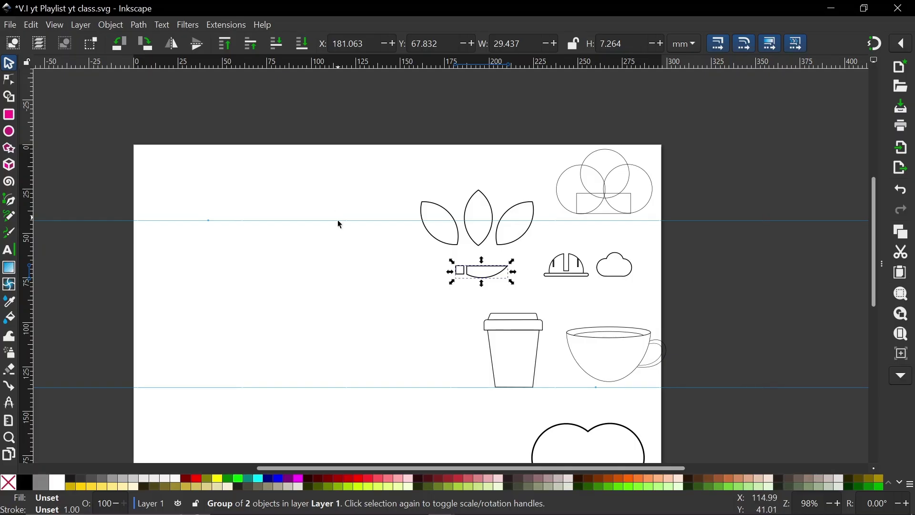
# - Draw a circle about 31 mm in diameter in the empty left part of the page and fill it with green #008000
pyautogui.keyDown('ctrl'); pyautogui.scroll(-1, 275, 230); pyautogui.keyUp('ctrl')
pyautogui.keyDown('ctrl'); pyautogui.scroll(2, 276, 230); pyautogui.keyUp('ctrl')
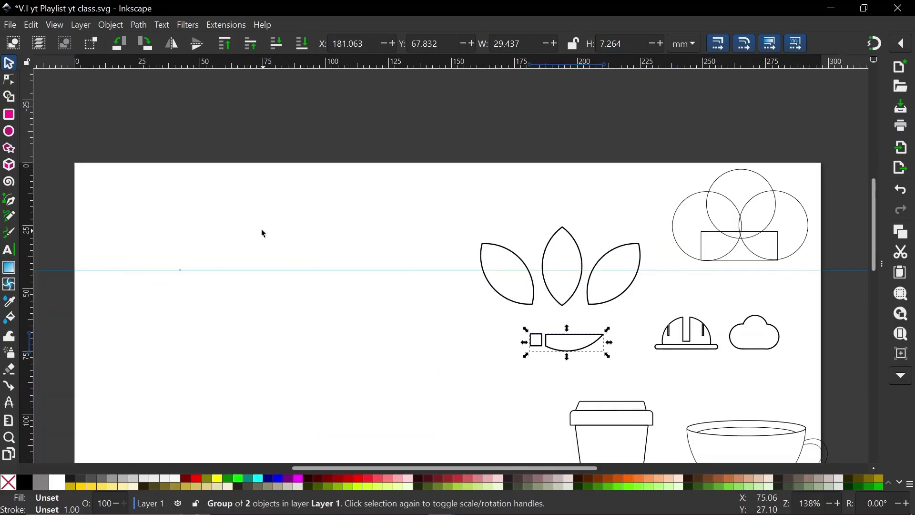
pyautogui.scroll(-6, 262, 230)
pyautogui.click(9, 131)
pyautogui.scroll(4, 143, 145)
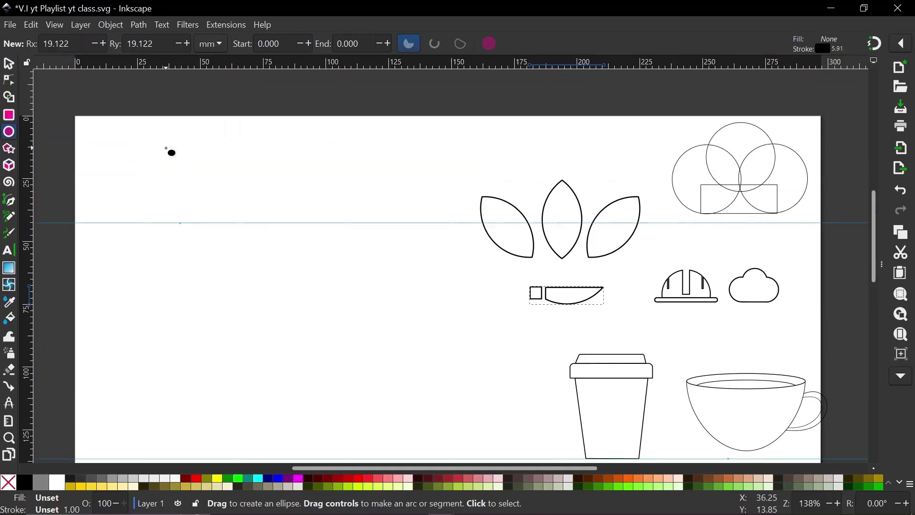
pyautogui.moveTo(220, 269); pyautogui.dragTo(246, 286)
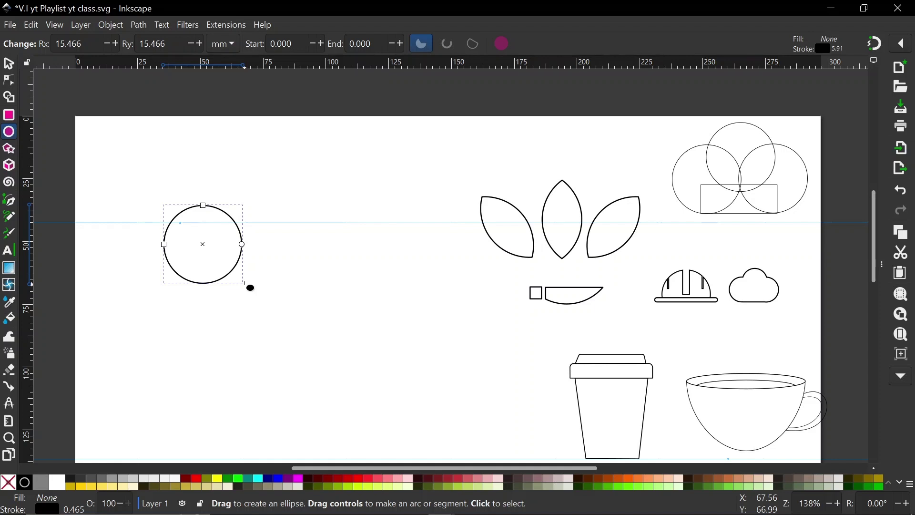
pyautogui.click(227, 479)
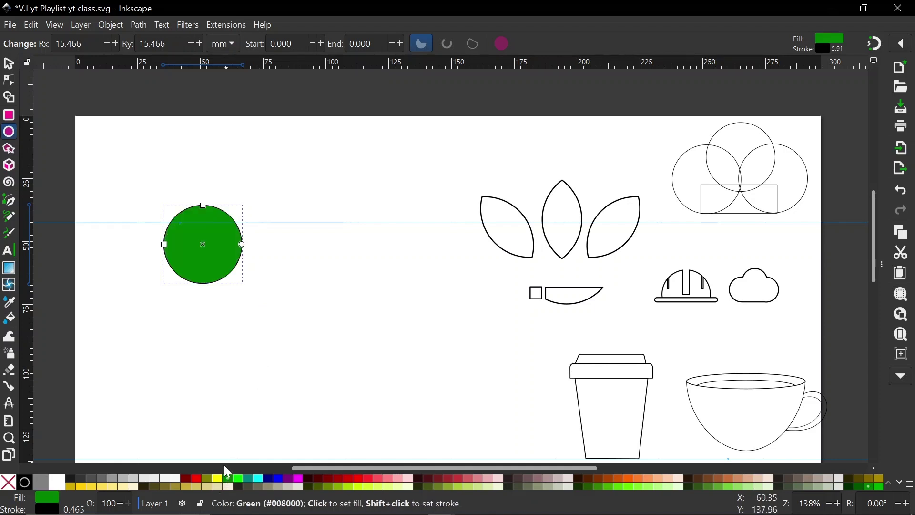
# - Duplicate the green circle and place the two circles apart, one at about X 23 mm, Y 39 mm and the other to its upper right
pyautogui.click(8, 64)
pyautogui.moveTo(203, 273); pyautogui.dragTo(284, 257)
pyautogui.press('space')
pyautogui.moveTo(213, 247); pyautogui.dragTo(186, 258)
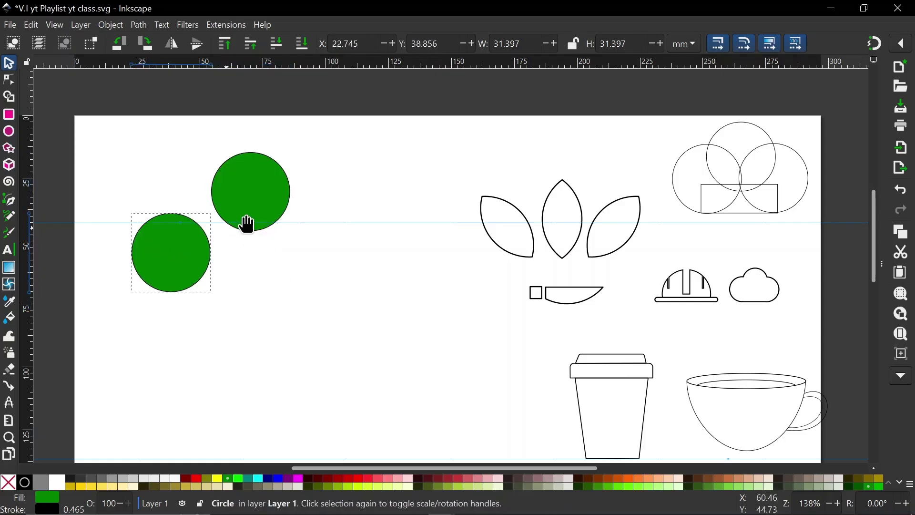
# - Fill the upper circle with yellow-green and move it over the right part of the green circle, at about X 38 mm, Y 41 mm
pyautogui.click(245, 221)
pyautogui.click(351, 484)
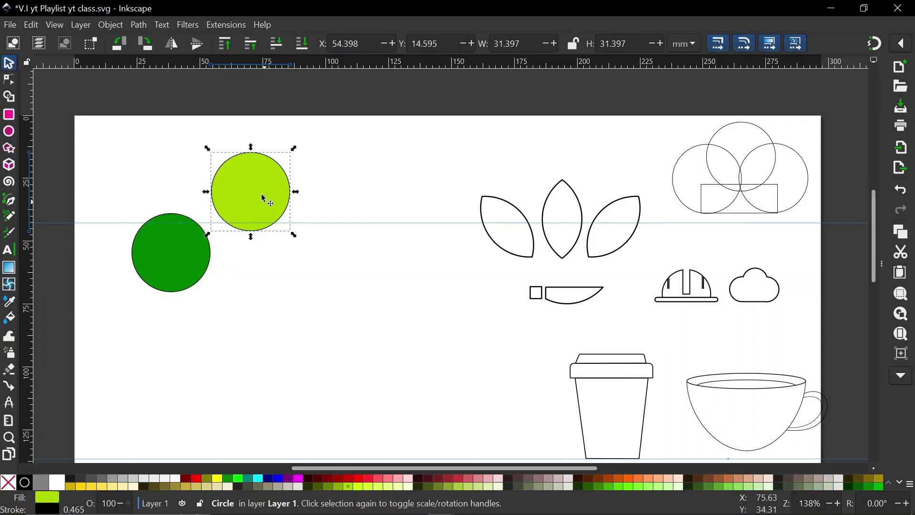
pyautogui.moveTo(259, 177); pyautogui.dragTo(206, 256)
pyautogui.click(139, 24)
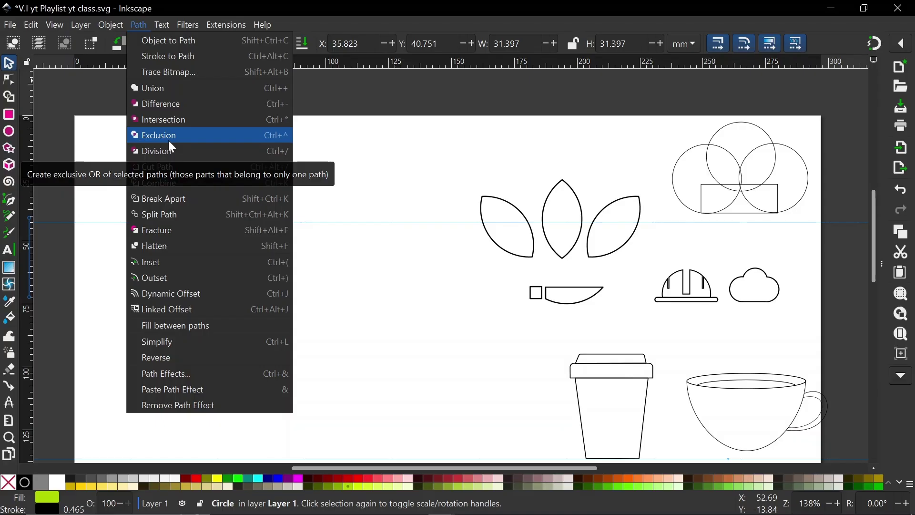
pyautogui.click(367, 190)
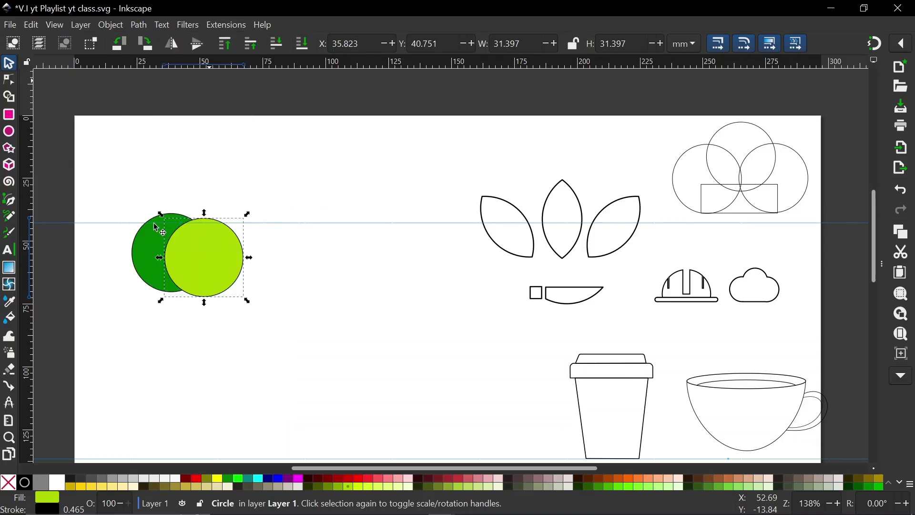
pyautogui.moveTo(223, 256); pyautogui.dragTo(187, 239)
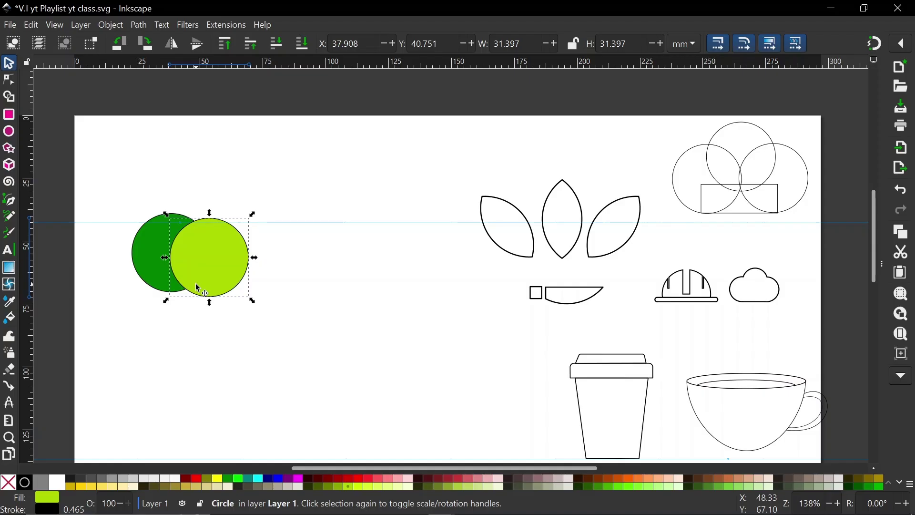
# - Apply Exclusion to the two overlapping circles and move the result near the page's upper edge, at about X 61 mm, Y 3 mm
pyautogui.moveTo(113, 176); pyautogui.dragTo(398, 322)
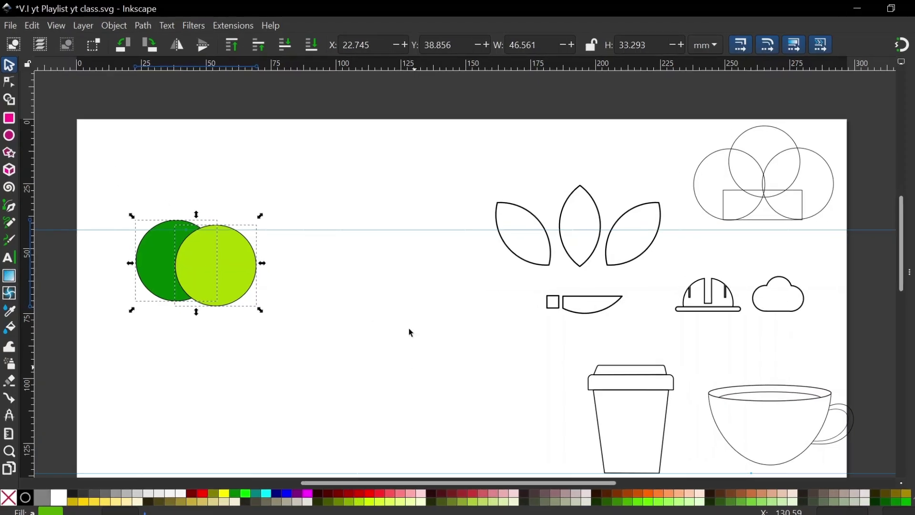
pyautogui.click(144, 26)
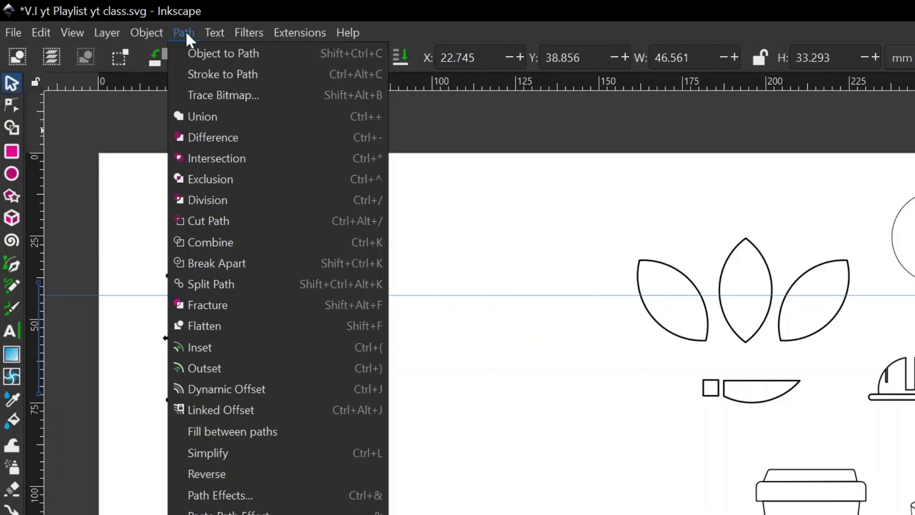
pyautogui.press('Escape')
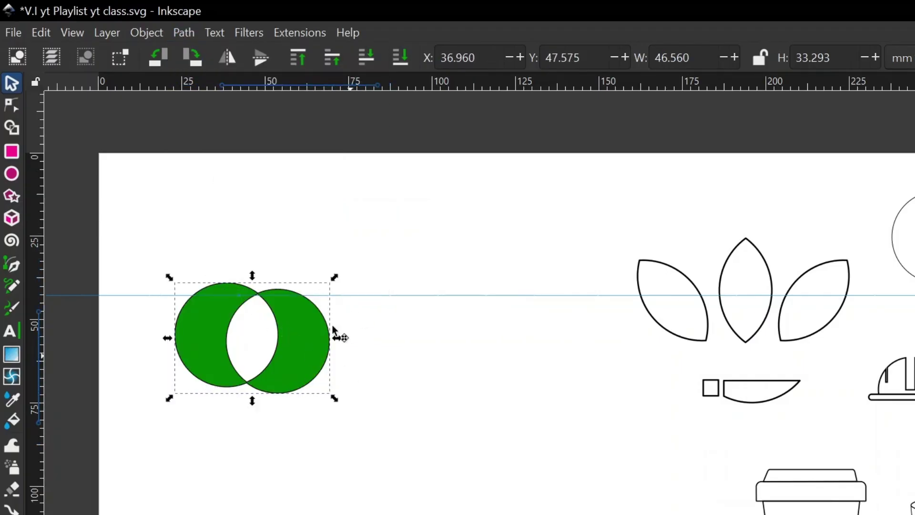
pyautogui.moveTo(333, 329); pyautogui.dragTo(376, 318)
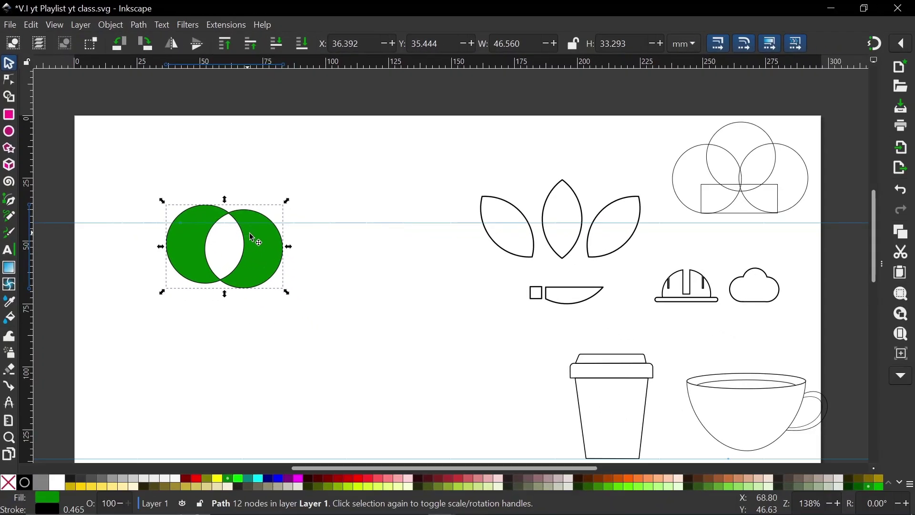
pyautogui.moveTo(261, 231); pyautogui.dragTo(327, 149)
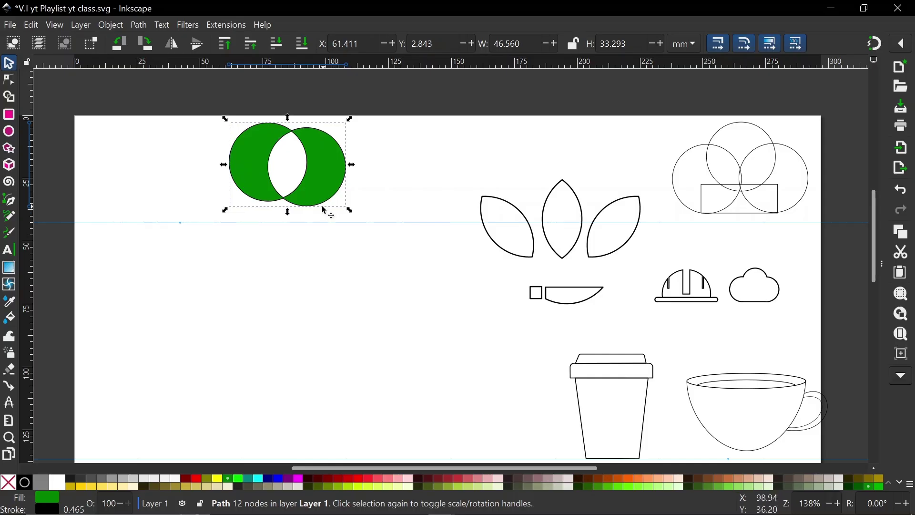
# - Remove the excluded shape's fill, move the shape to about X 58 mm, Y 18 mm and fill it with light red
pyautogui.click(18, 481)
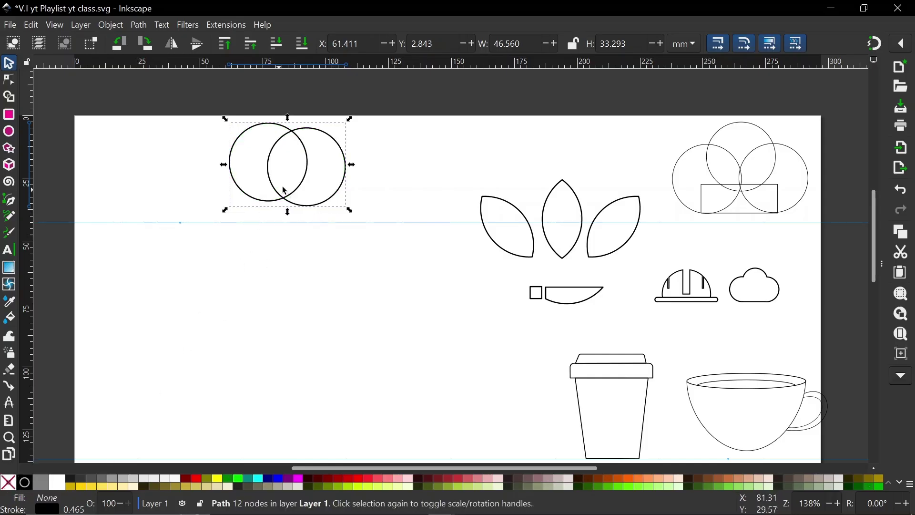
pyautogui.moveTo(294, 205); pyautogui.dragTo(286, 242)
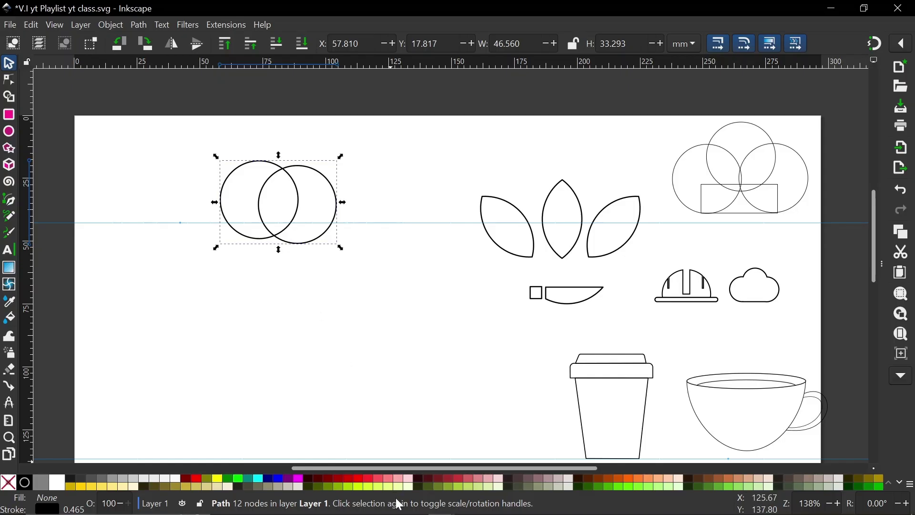
pyautogui.click(392, 479)
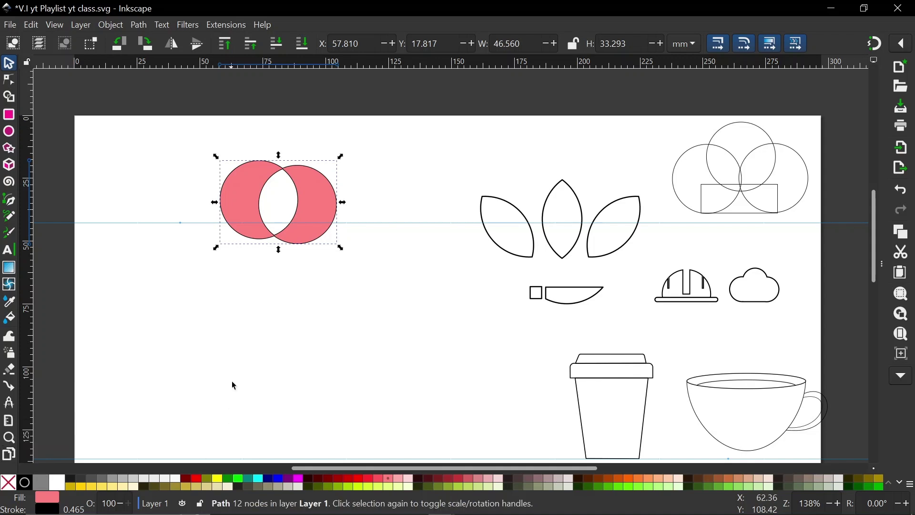
# - Draw a regular polygon over the lower part of the left excluded circle and set its number of corners to 5
pyautogui.click(9, 149)
pyautogui.click(38, 43)
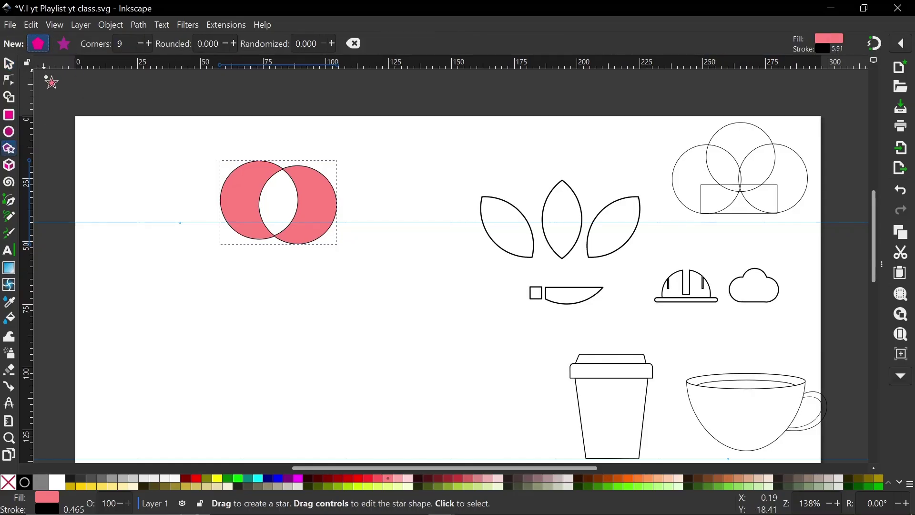
pyautogui.moveTo(302, 353); pyautogui.dragTo(254, 314)
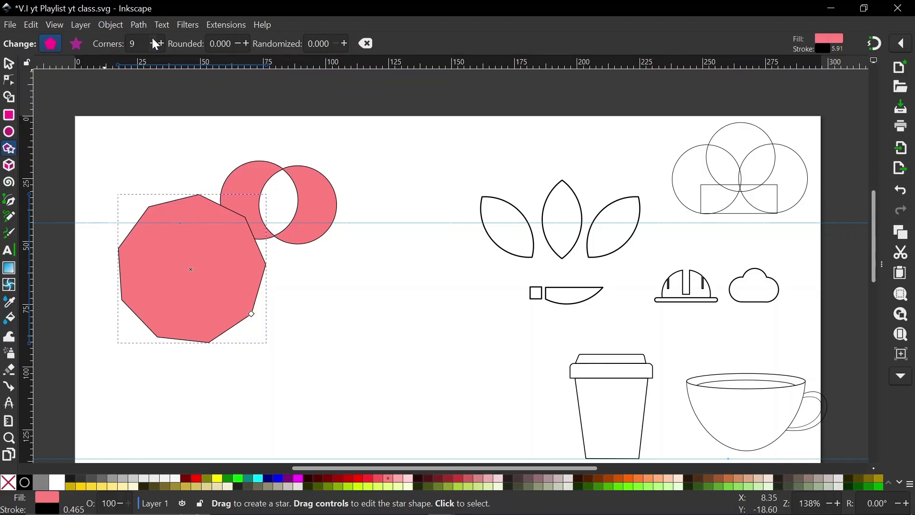
pyautogui.click(154, 41)
pyautogui.click(153, 41)
pyautogui.click(153, 41)
pyautogui.click(154, 41)
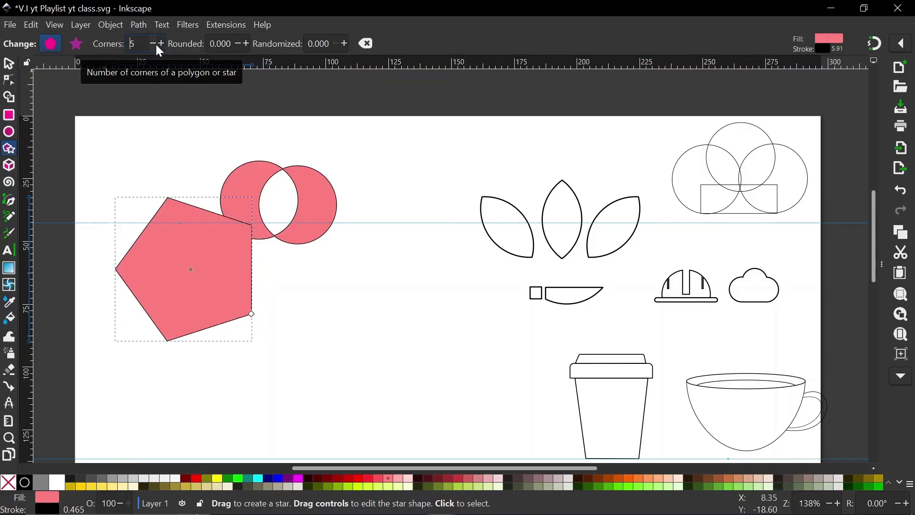
# - Rotate the pentagon so one corner points up and place it below the excluded circles, at about X 16 mm, Y 51 mm
pyautogui.click(8, 63)
pyautogui.moveTo(226, 301); pyautogui.dragTo(223, 317)
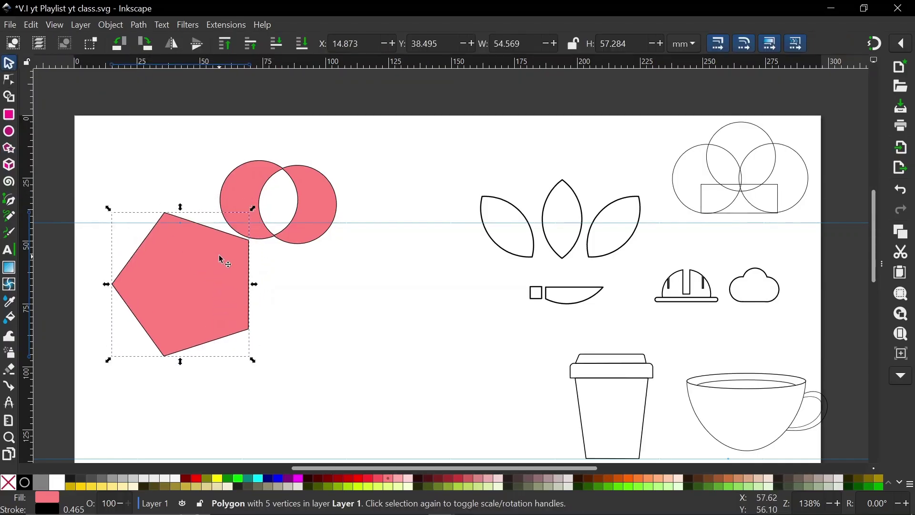
pyautogui.click(242, 237)
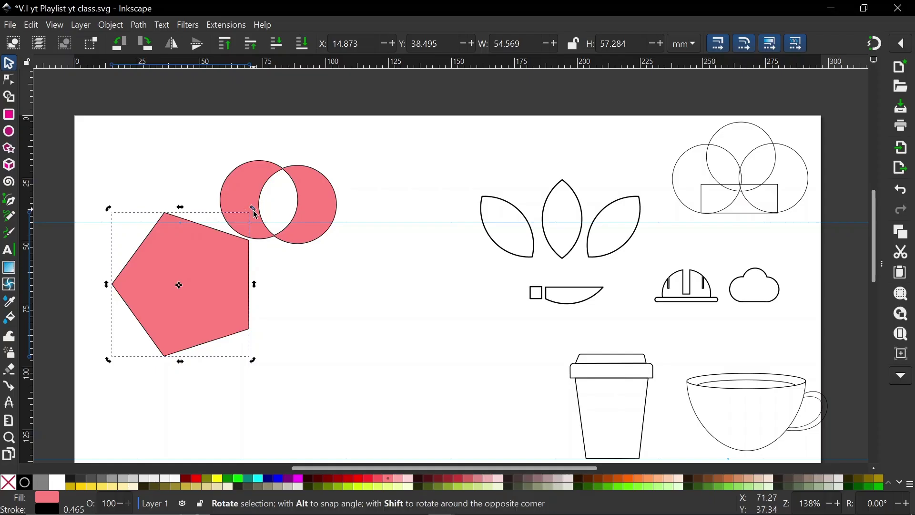
pyautogui.moveTo(256, 215); pyautogui.dragTo(269, 239)
pyautogui.moveTo(205, 265); pyautogui.dragTo(201, 299)
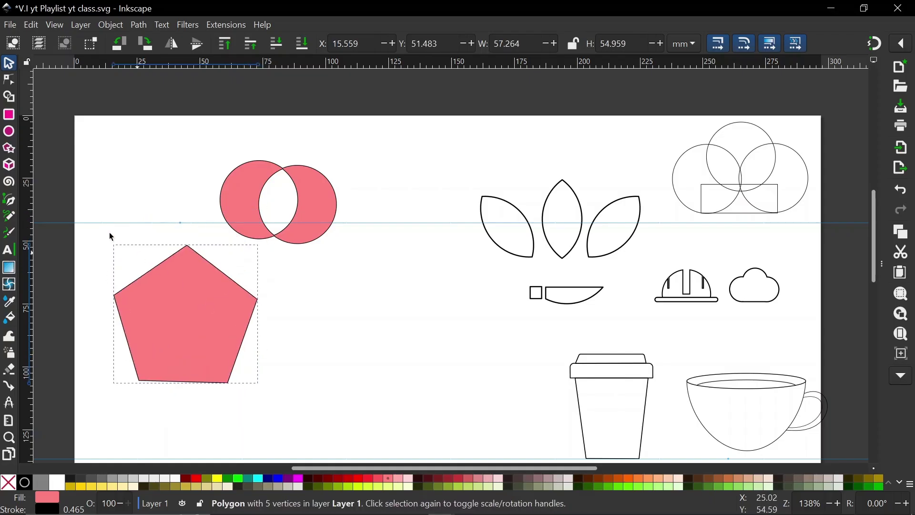
# - Draw a circle about 35 mm wide, fill it with #CCFF00 and move it over the pentagon's right side, at about X 52 mm, Y 61 mm
pyautogui.click(11, 134)
pyautogui.moveTo(297, 314); pyautogui.dragTo(399, 406)
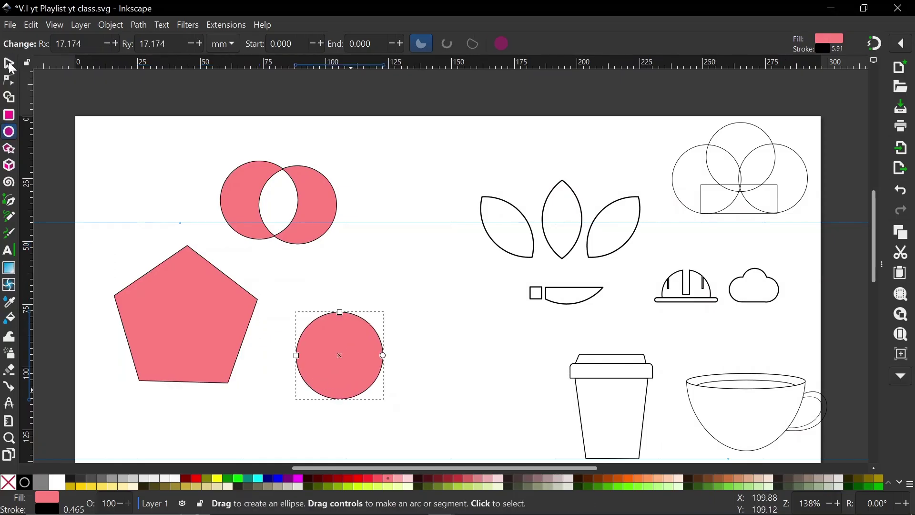
pyautogui.click(9, 65)
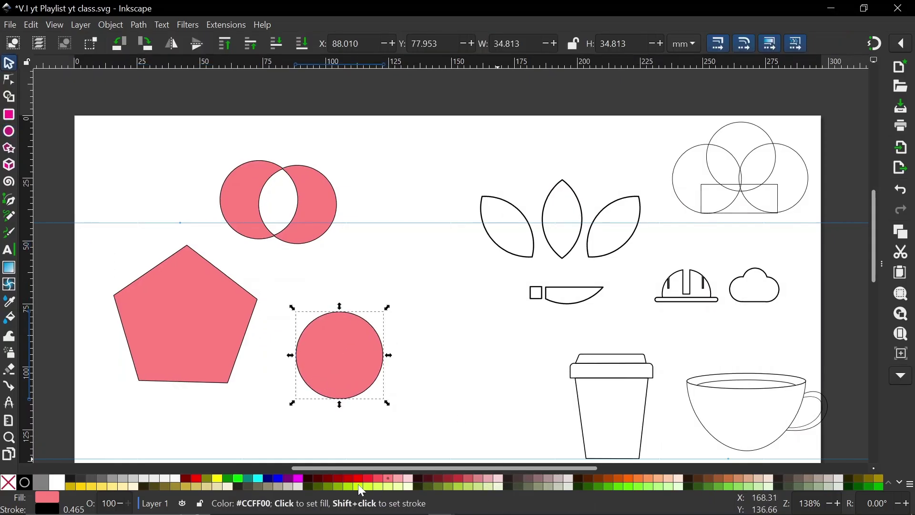
pyautogui.click(361, 488)
pyautogui.moveTo(330, 359); pyautogui.dragTo(239, 317)
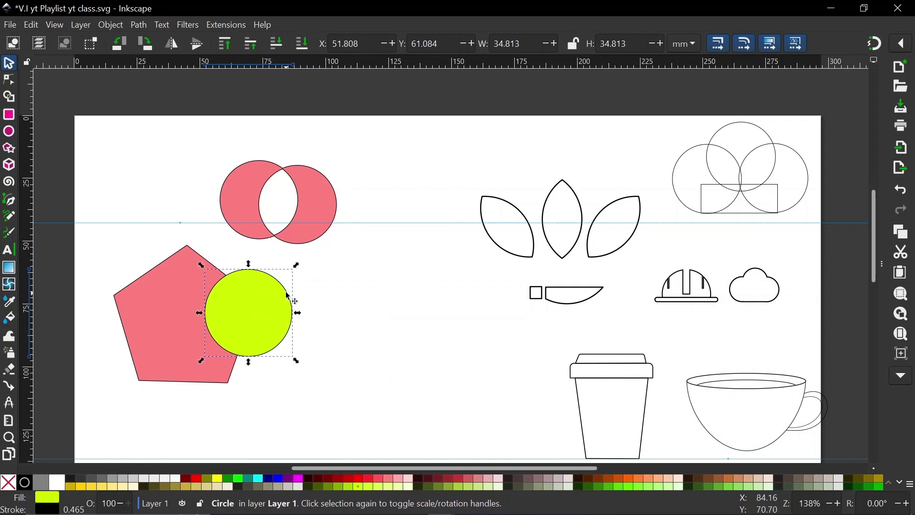
# - Apply Exclusion to the overlapping circle and pentagon, try a light orange fill on the result and settle on dark red
pyautogui.keyDown('shift'); pyautogui.click(162, 289); pyautogui.keyUp('shift')
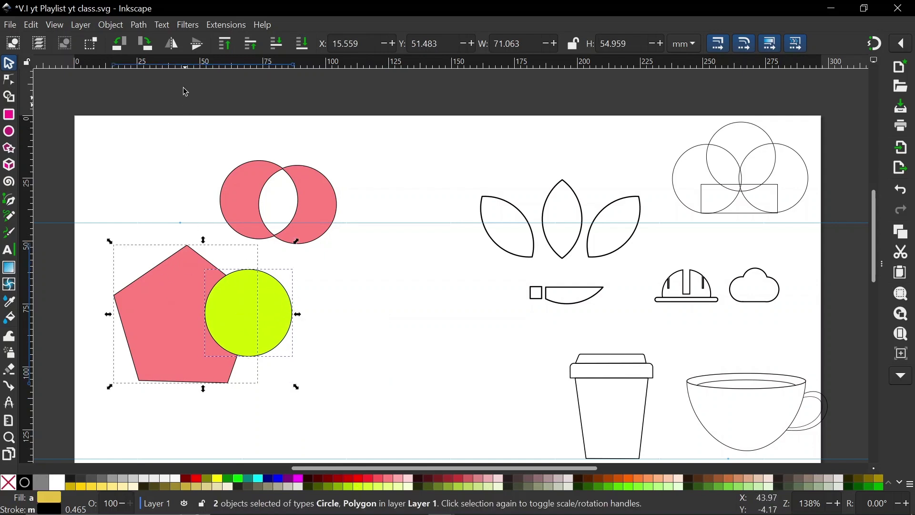
pyautogui.click(138, 22)
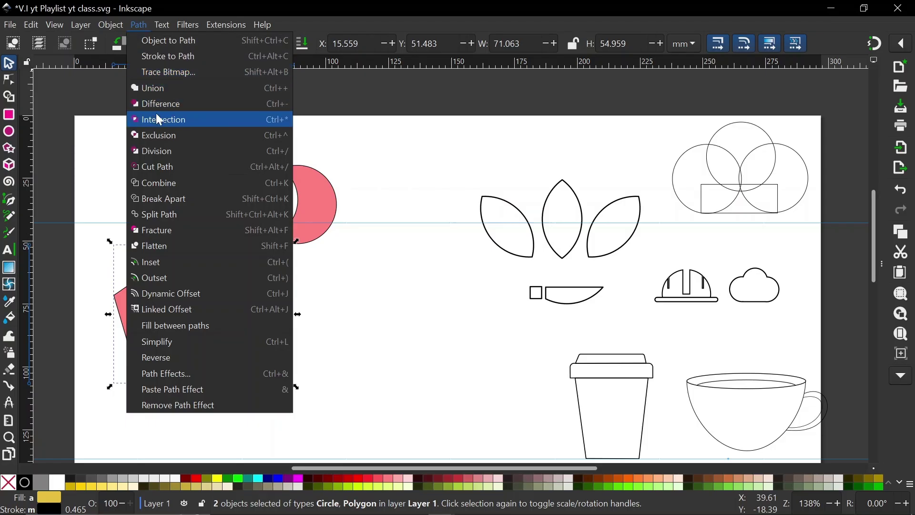
pyautogui.click(158, 136)
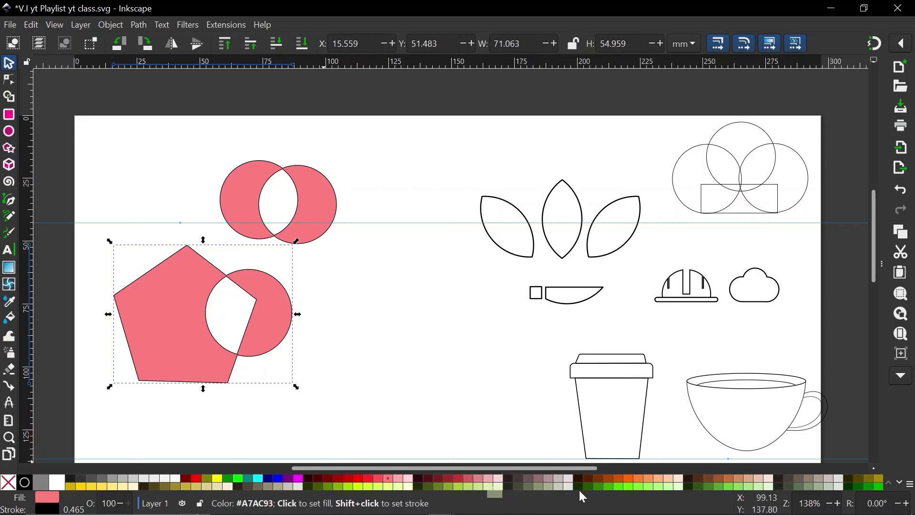
pyautogui.click(660, 480)
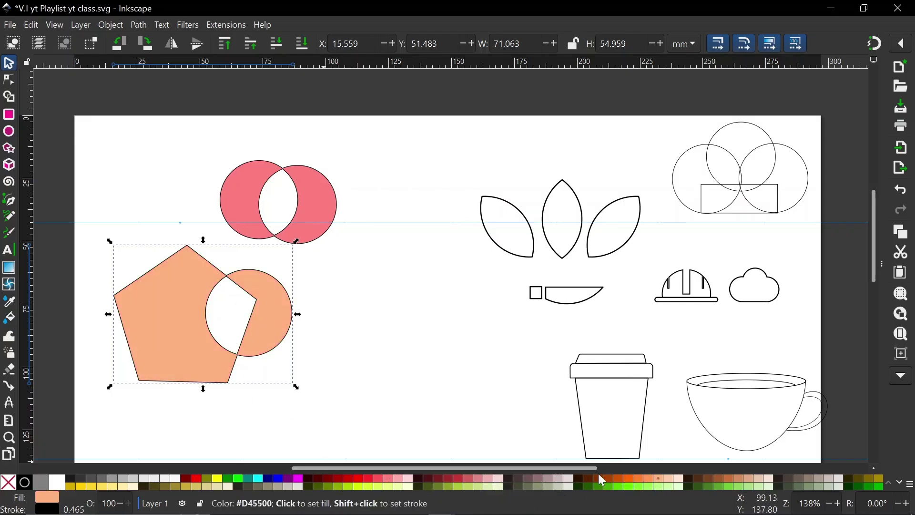
pyautogui.click(490, 479)
pyautogui.click(452, 481)
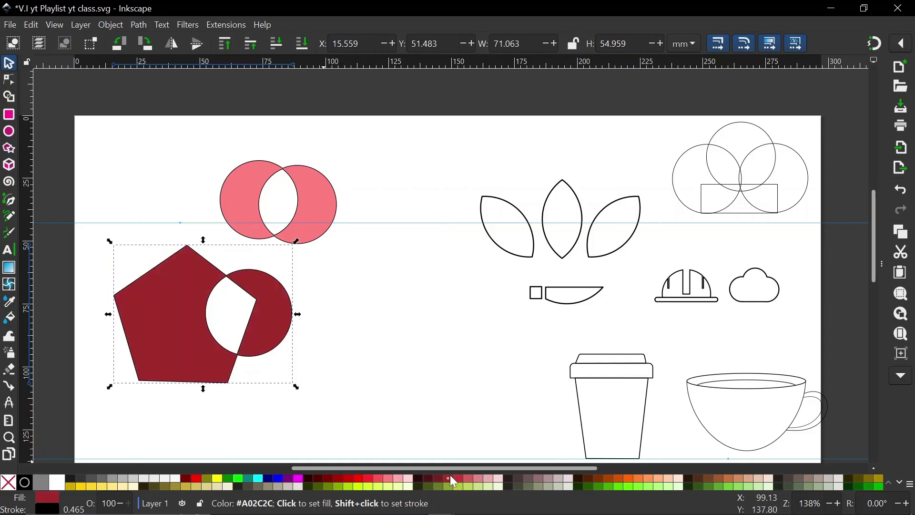
# - Delete the excluded pentagon shape together with the light red excluded circles
pyautogui.keyDown('shift'); pyautogui.click(248, 206); pyautogui.keyUp('shift')
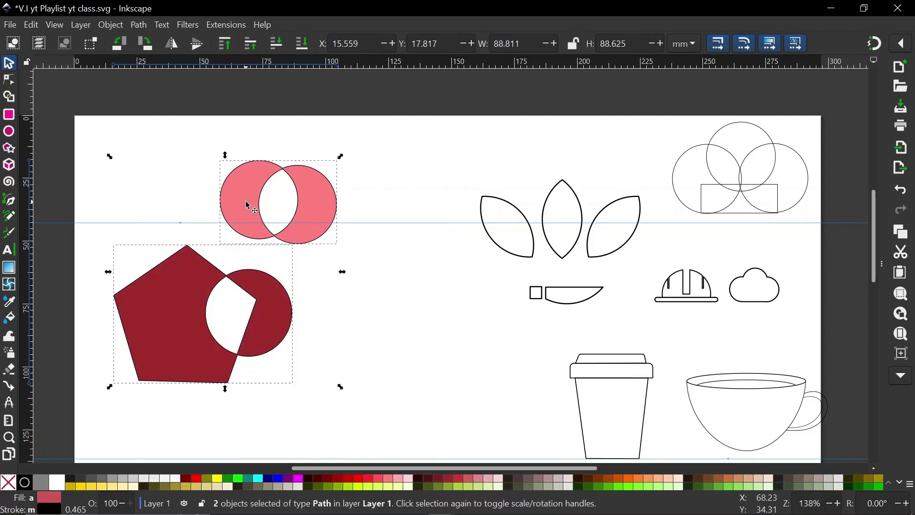
pyautogui.press('Delete')
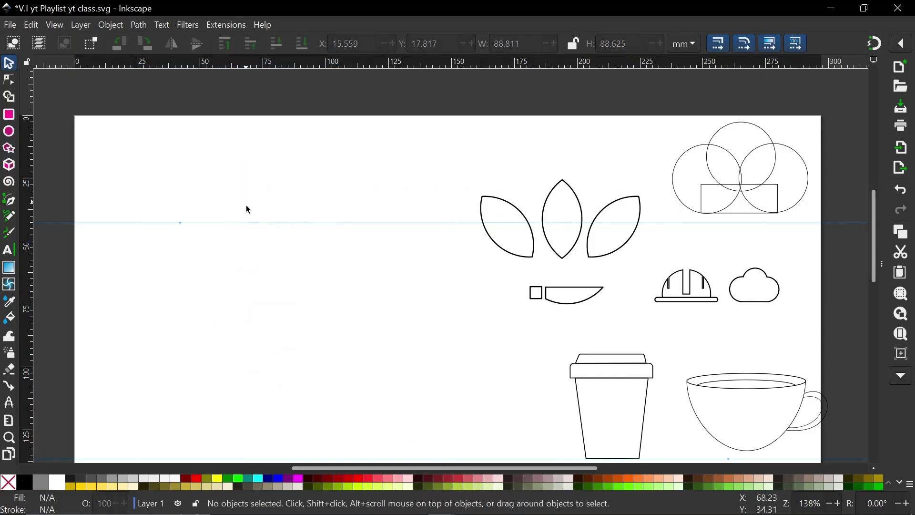
pyautogui.click(140, 26)
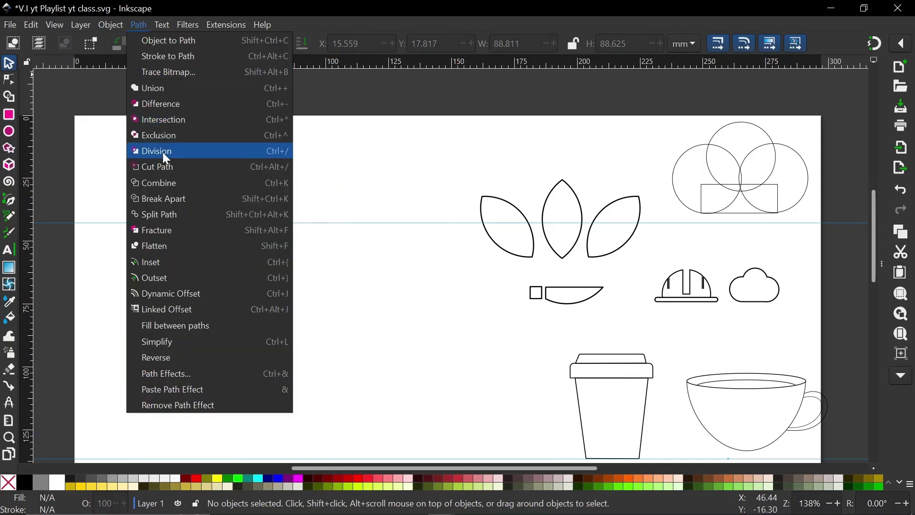
pyautogui.click(118, 156)
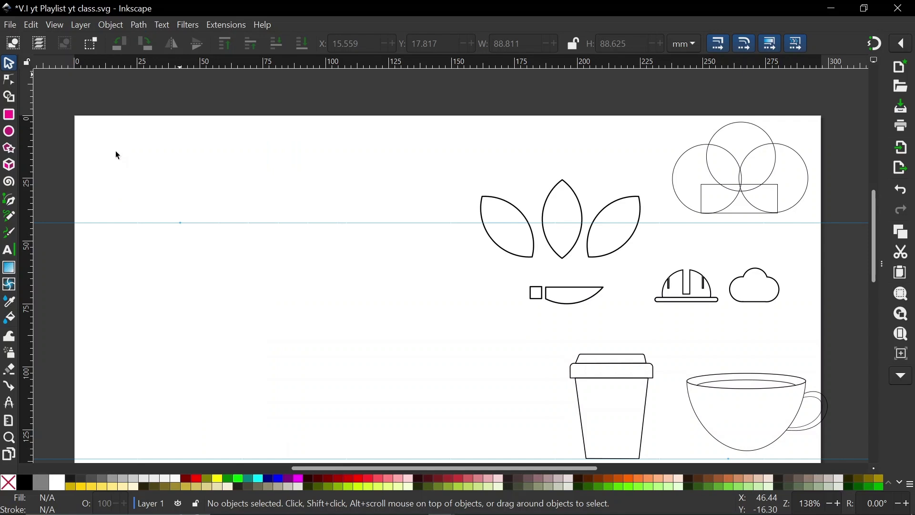
pyautogui.click(114, 26)
pyautogui.moveTo(137, 19)
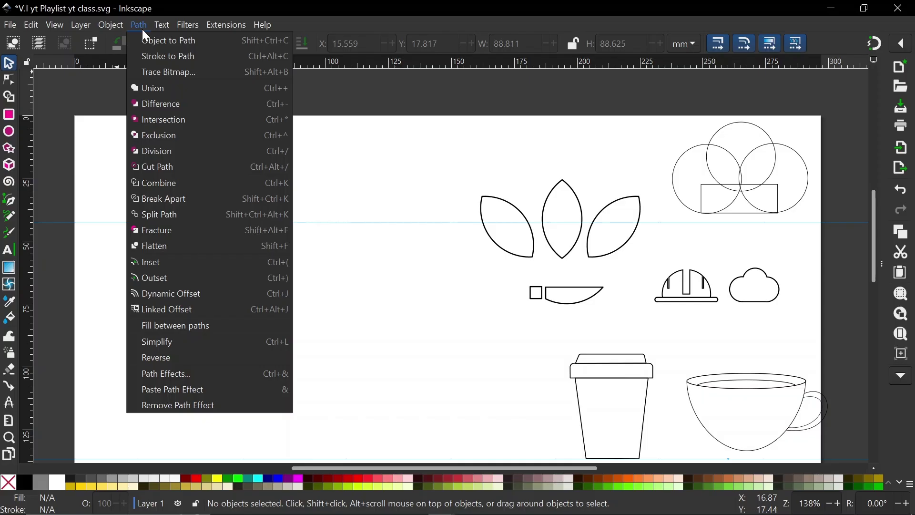
pyautogui.click(23, 137)
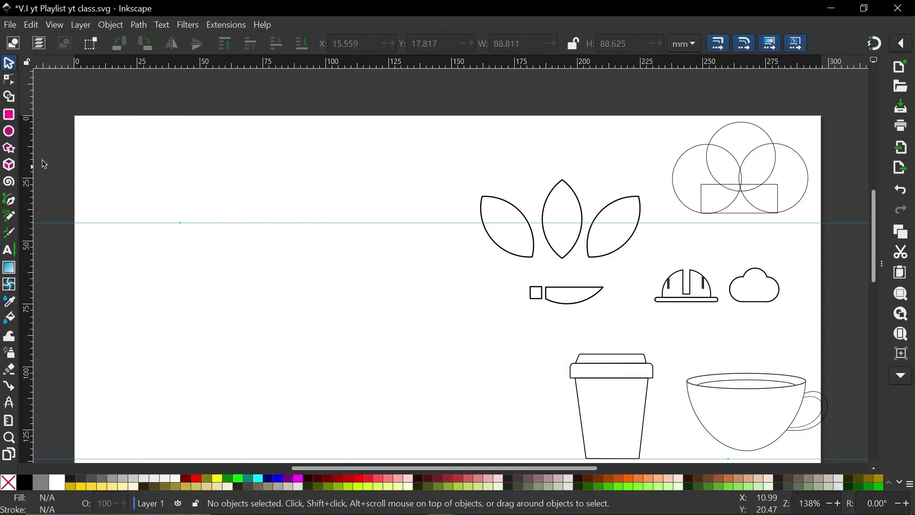
# - Draw a circle about 31 mm wide at about X 38 mm, Y 20 mm and remove its fill
pyautogui.click(9, 132)
pyautogui.moveTo(234, 240); pyautogui.dragTo(253, 260)
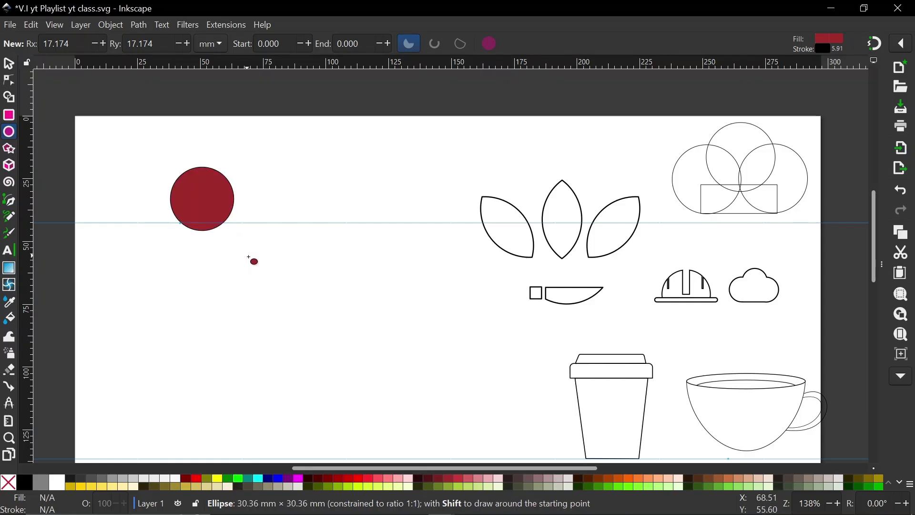
pyautogui.click(11, 484)
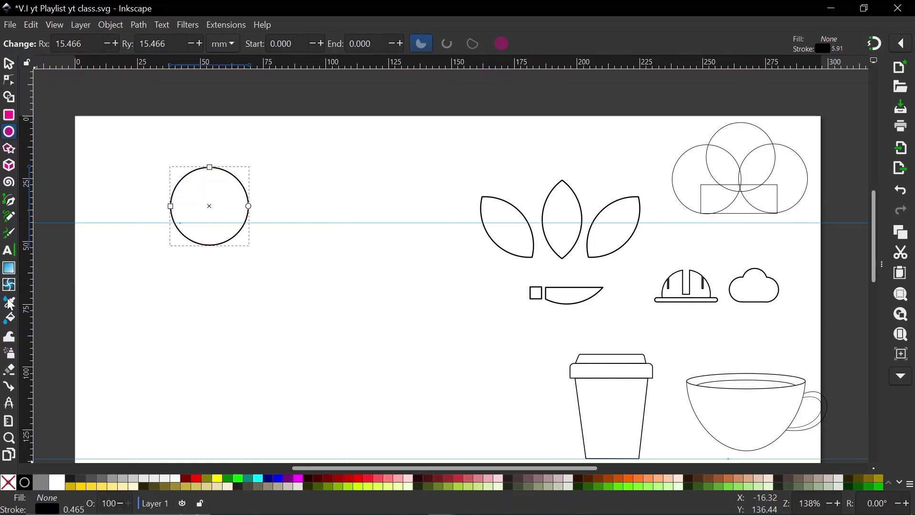
pyautogui.click(9, 64)
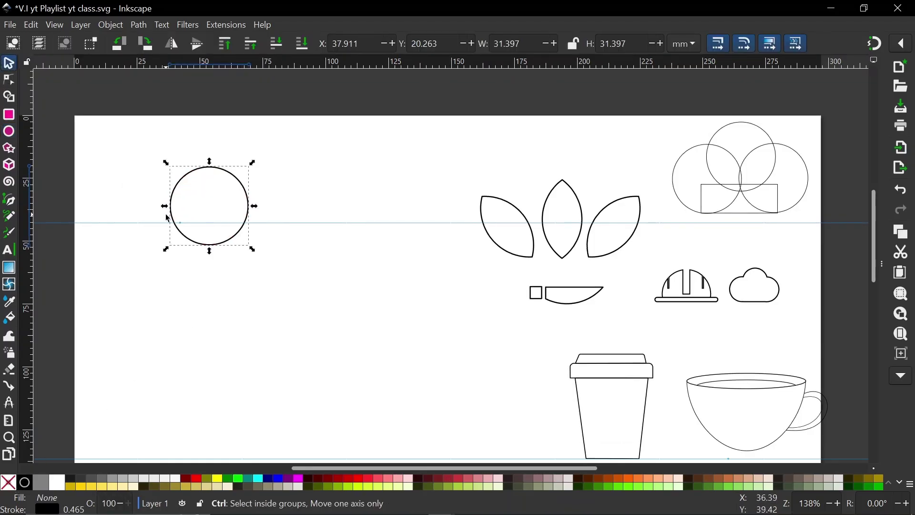
# - Duplicate the circle and move the copy sideways to overlap the original's right part, at about X 57 mm, Y 20 mm
pyautogui.click(170, 216)
pyautogui.hotkey('ctrl', 'd')
pyautogui.moveTo(196, 176); pyautogui.dragTo(243, 174)
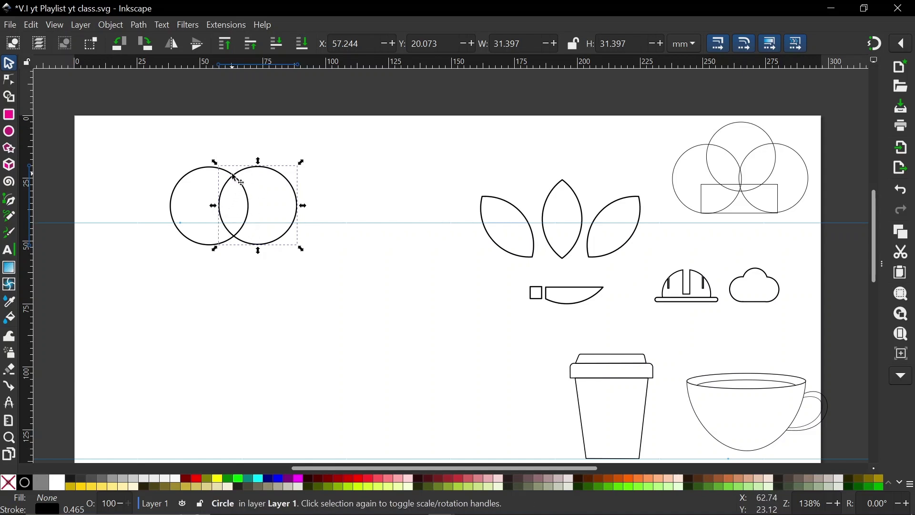
# - Narrow the duplicated circle from its left side to a width of about 29 mm
pyautogui.moveTo(213, 207); pyautogui.dragTo(219, 206)
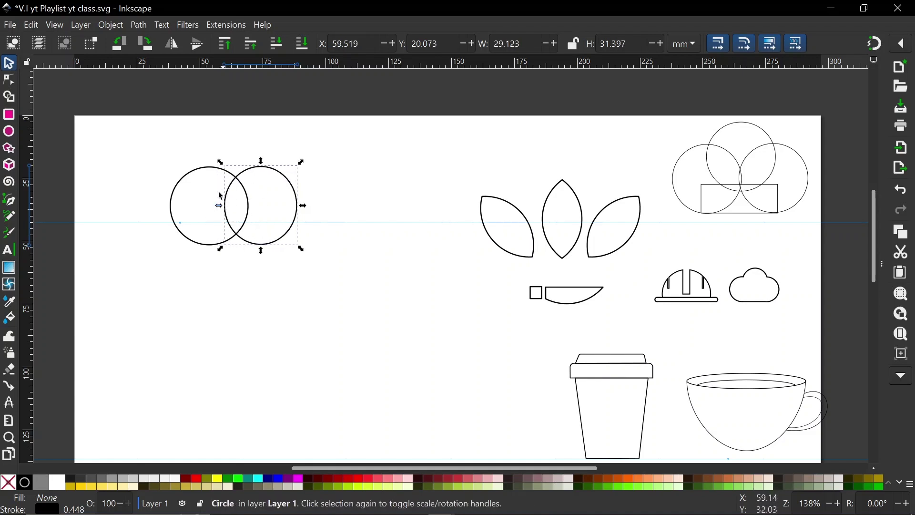
pyautogui.click(243, 184)
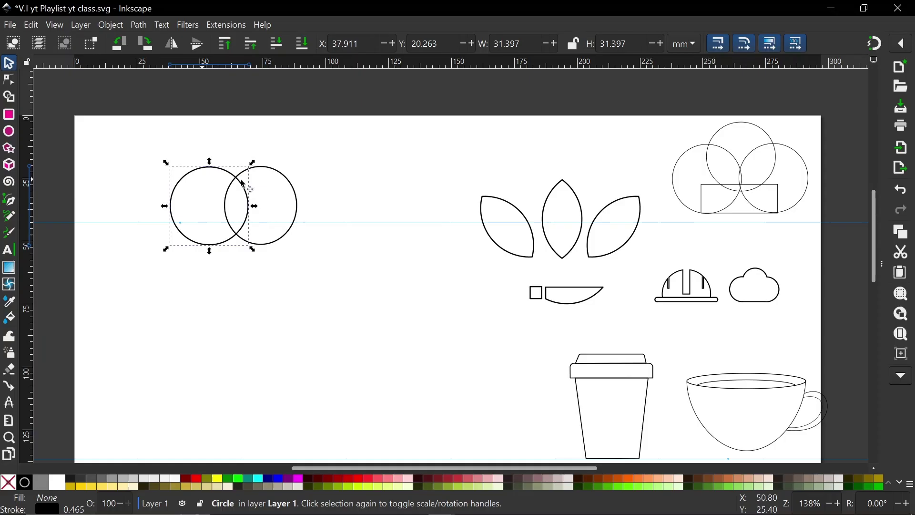
pyautogui.click(270, 171)
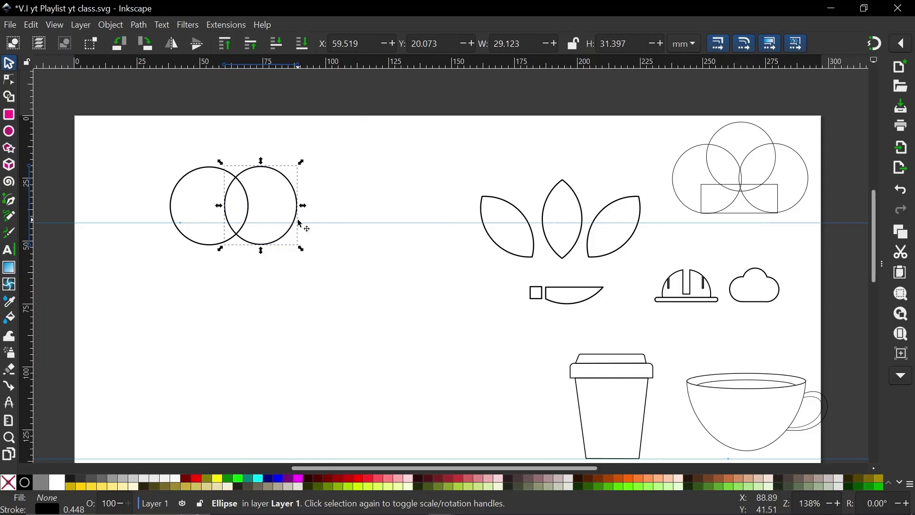
# - Apply Difference to the two overlapping outlined circles and undo it
pyautogui.moveTo(117, 133); pyautogui.dragTo(404, 295)
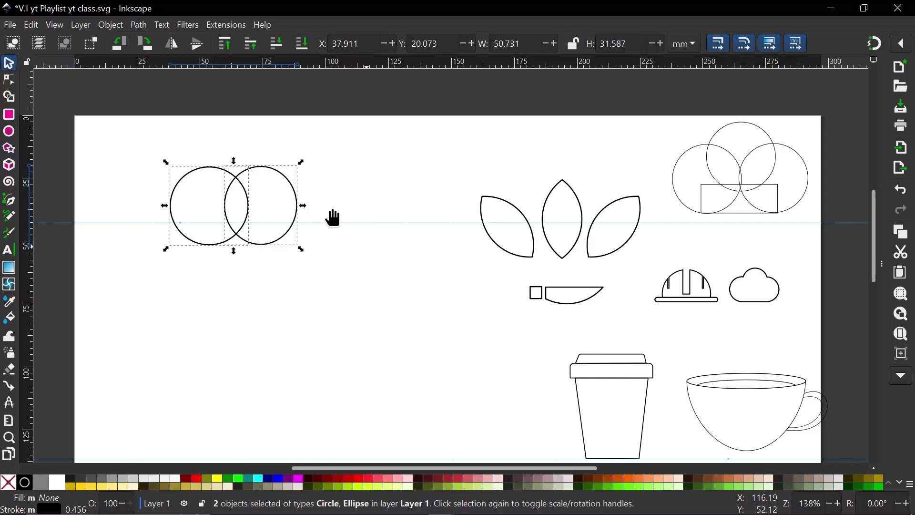
pyautogui.click(140, 26)
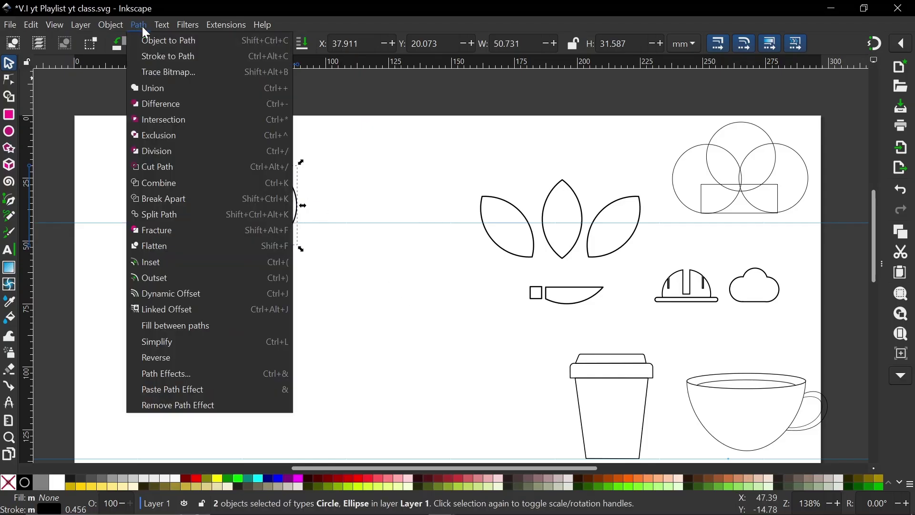
pyautogui.click(162, 104)
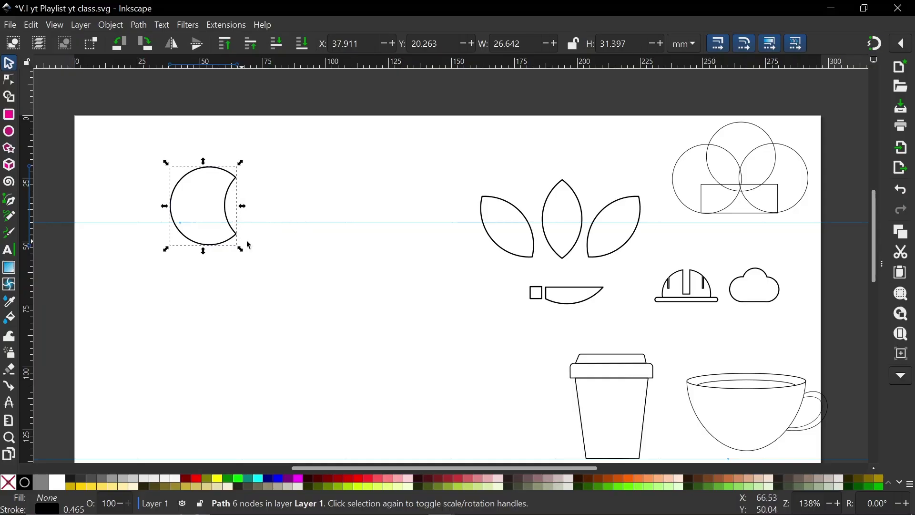
pyautogui.press('ctrl')
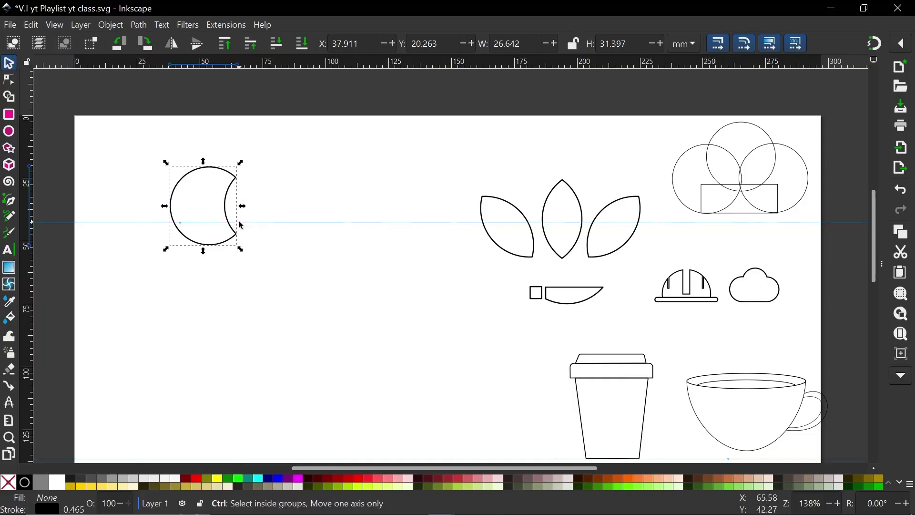
pyautogui.hotkey('ctrl', 'z')
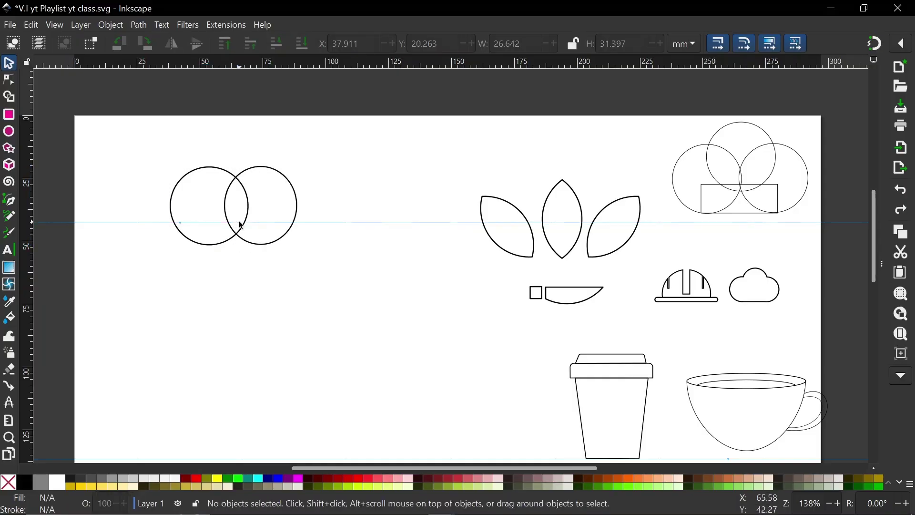
pyautogui.click(114, 28)
pyautogui.moveTo(137, 25)
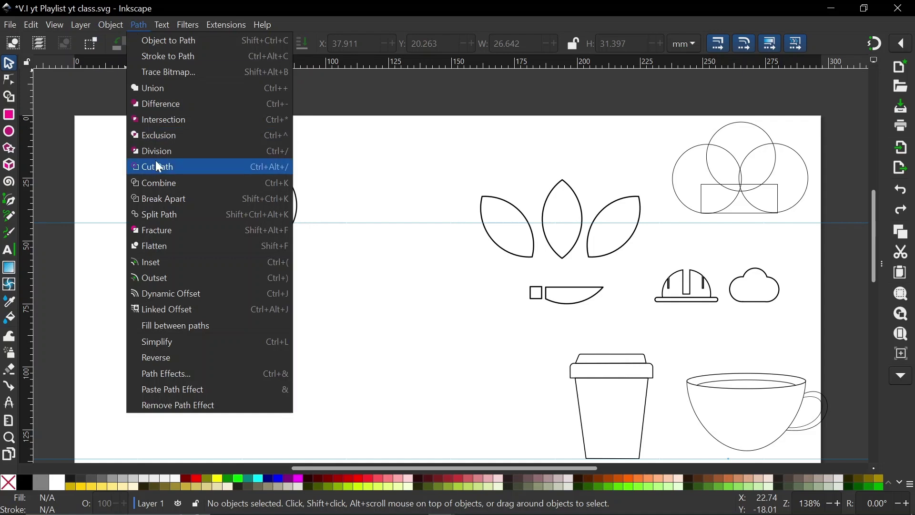
pyautogui.click(110, 146)
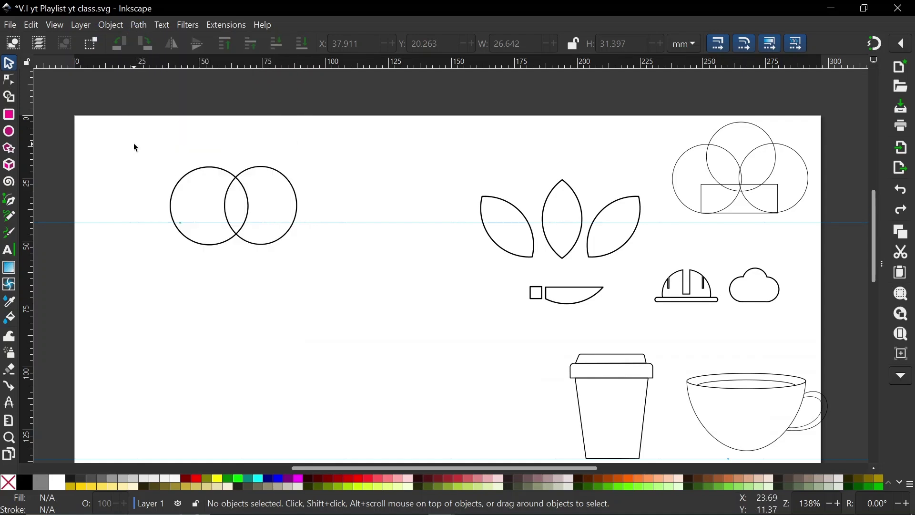
# - Apply Division to the circle and the overlapping ellipse, and select only the lens-shaped piece
pyautogui.moveTo(134, 144); pyautogui.dragTo(334, 299)
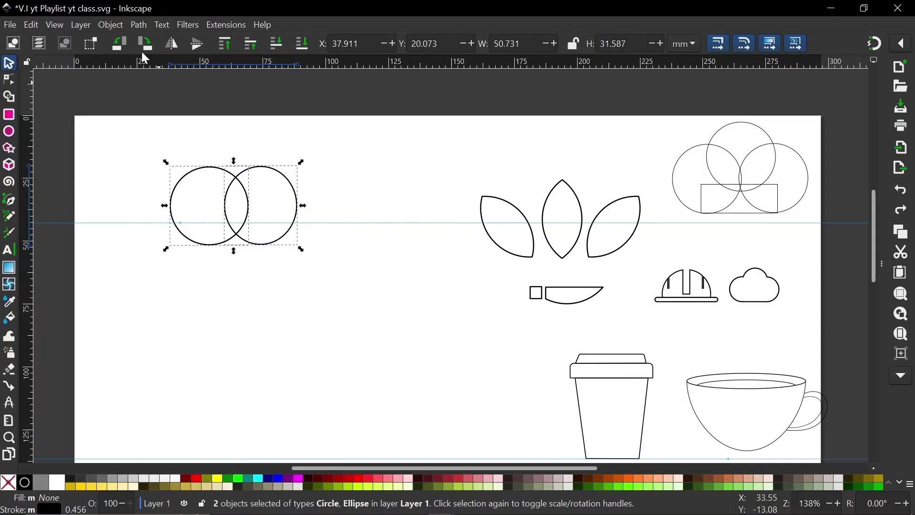
pyautogui.click(140, 24)
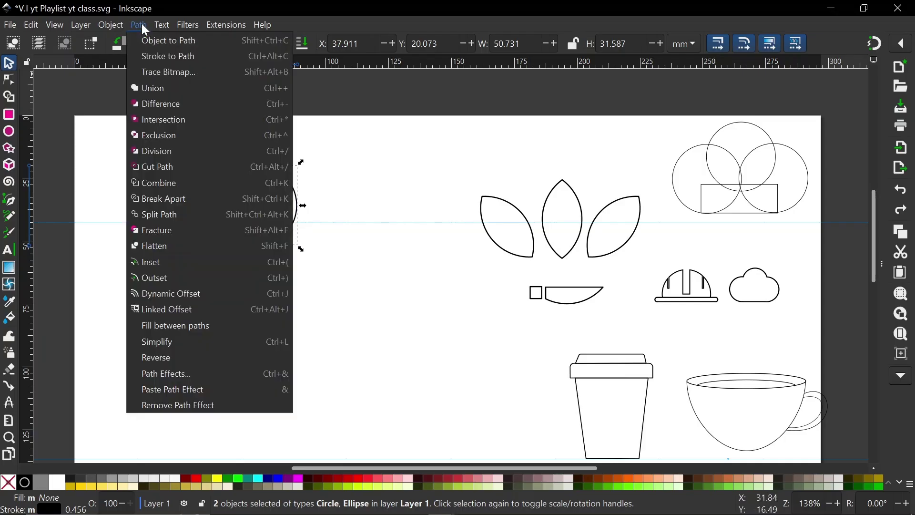
pyautogui.click(161, 150)
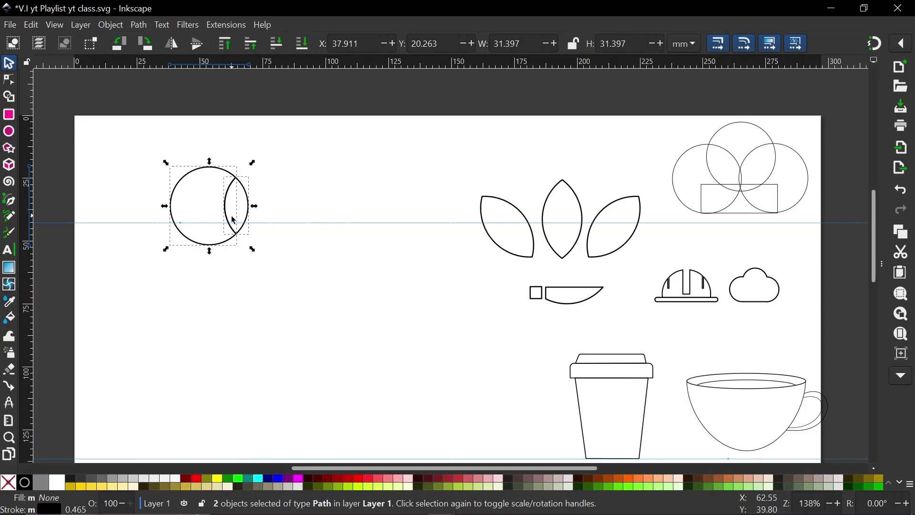
pyautogui.click(293, 184)
pyautogui.click(246, 199)
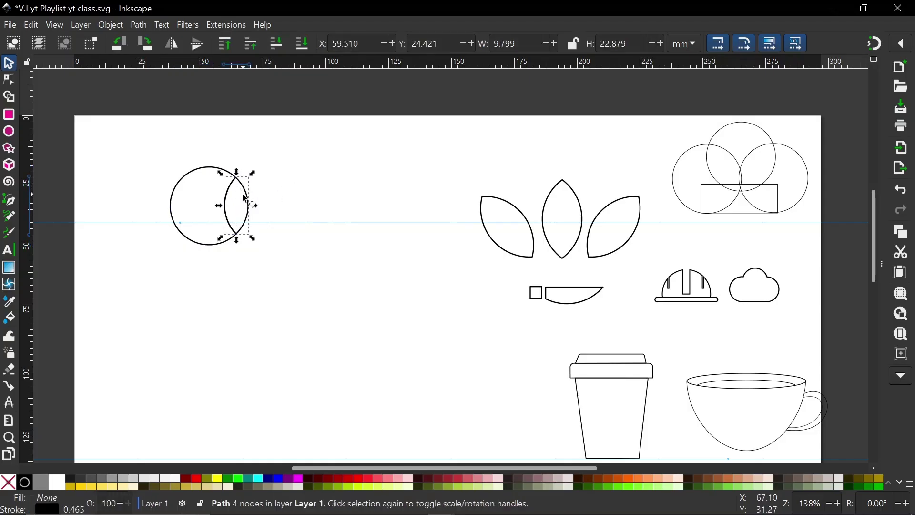
# - Offset the lens piece sideways out of the crescent, and move both pieces together to about X 122 mm, Y 3 mm
pyautogui.hotkey('shift', 'Right')
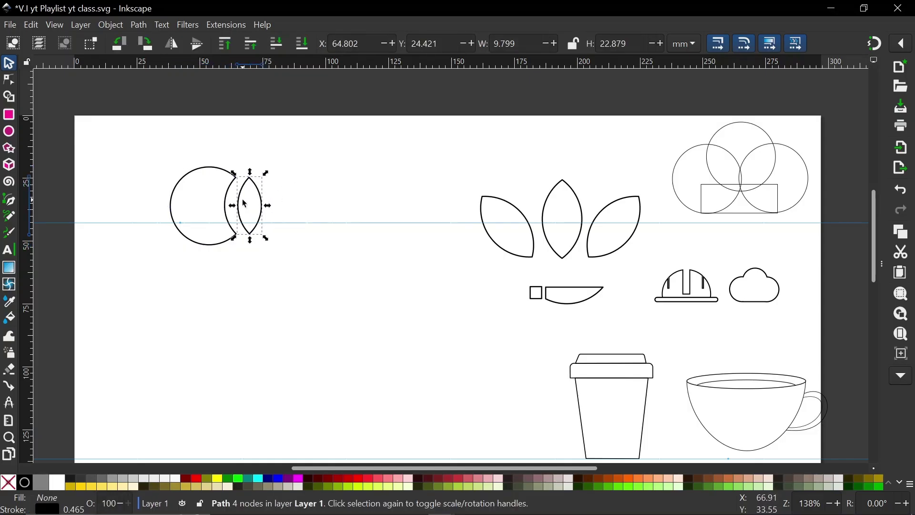
pyautogui.click(212, 168)
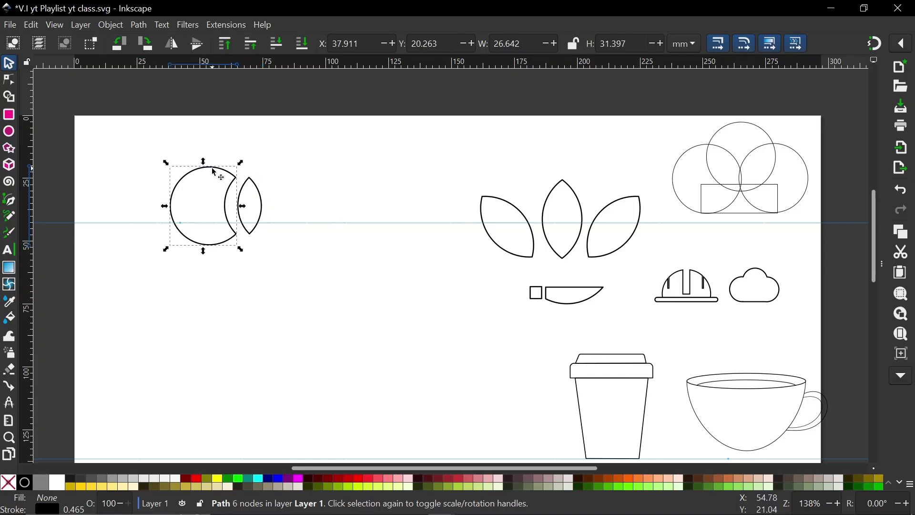
pyautogui.click(259, 194)
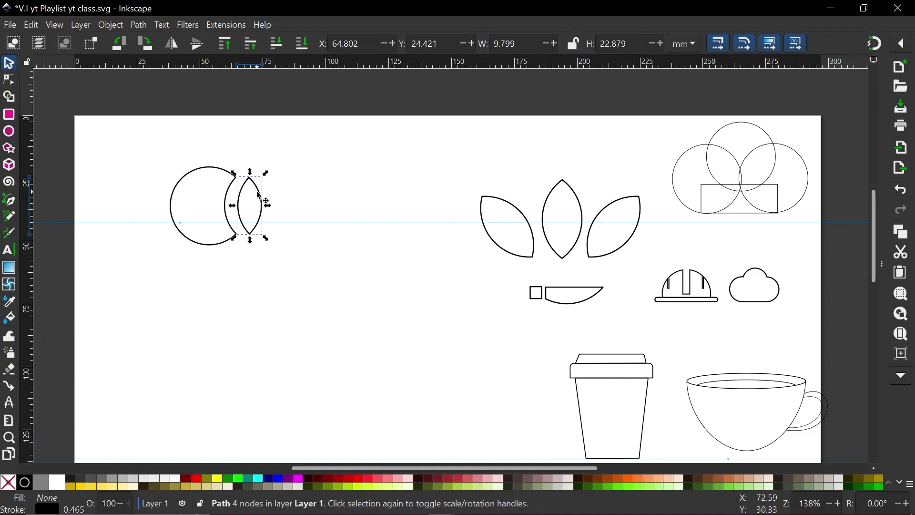
pyautogui.moveTo(153, 145); pyautogui.dragTo(324, 301)
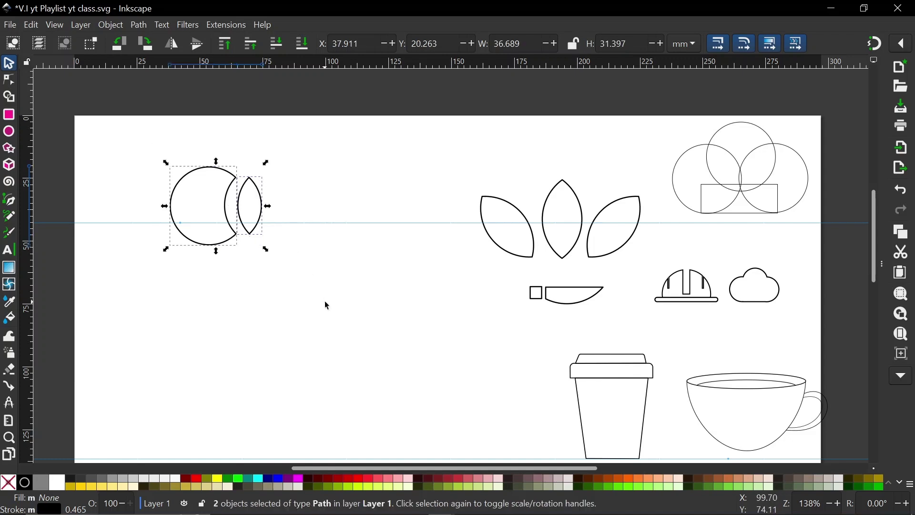
pyautogui.moveTo(241, 210); pyautogui.dragTo(436, 163)
# - Draw a circle about 33 mm across in the page's empty area and a square about 21 mm wide beside it
pyautogui.click(9, 132)
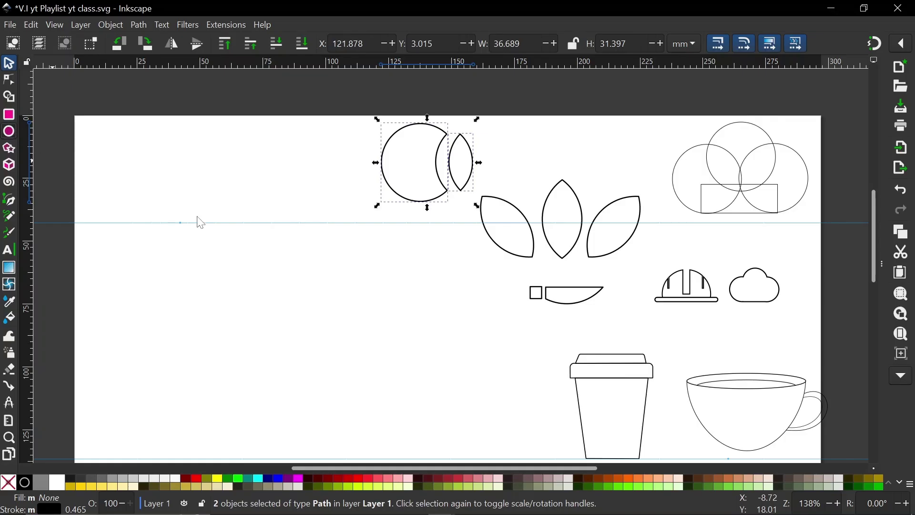
pyautogui.moveTo(170, 196); pyautogui.dragTo(254, 296)
pyautogui.click(8, 115)
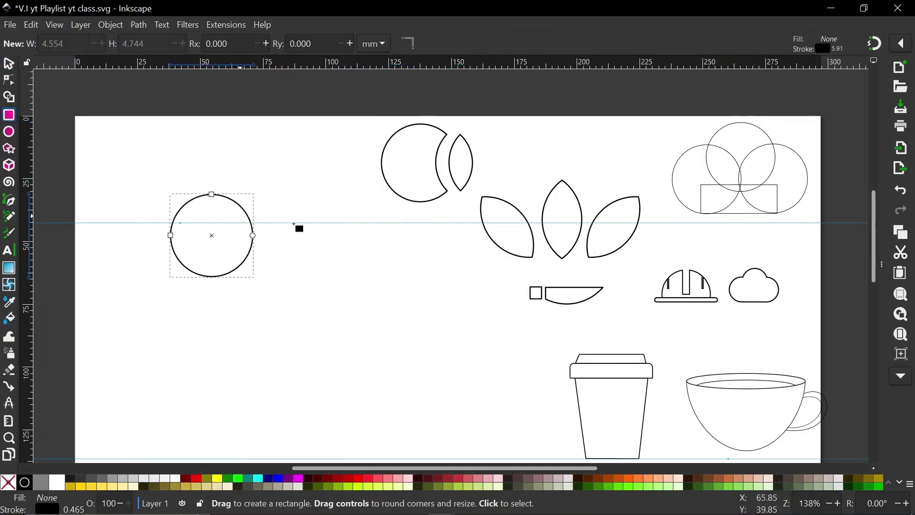
pyautogui.moveTo(284, 224); pyautogui.dragTo(340, 276)
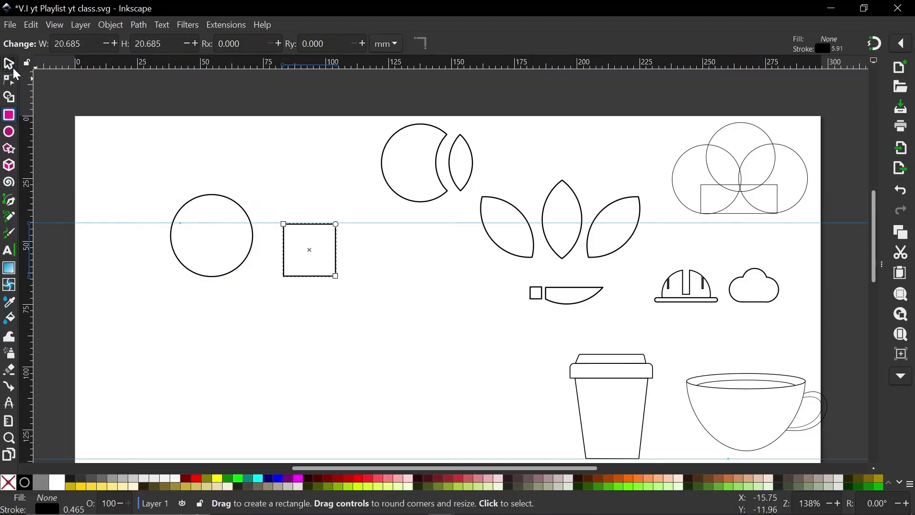
# - Rotate the square into a tilted diamond and move it over the circle's right part, at about X 56 mm, Y 33 mm
pyautogui.click(9, 63)
pyautogui.click(292, 233)
pyautogui.moveTo(280, 219); pyautogui.dragTo(260, 235)
pyautogui.press('Escape')
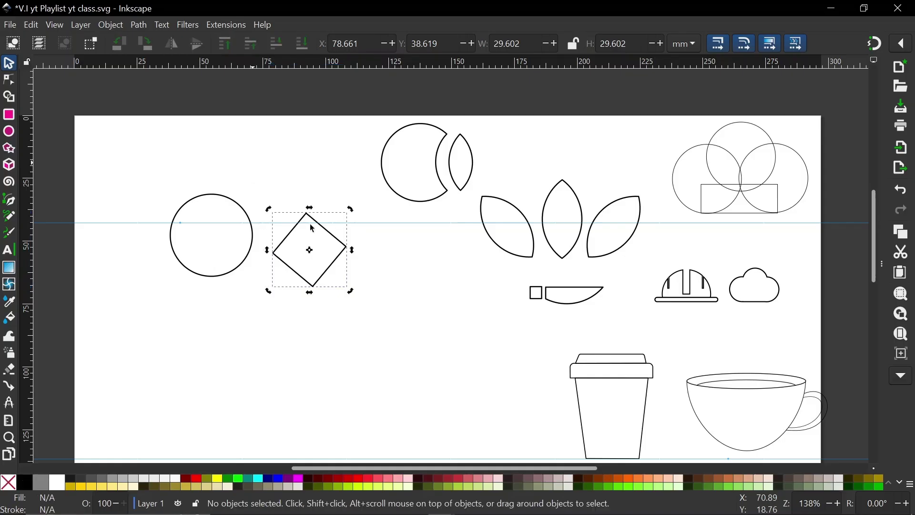
pyautogui.moveTo(334, 243); pyautogui.dragTo(275, 227)
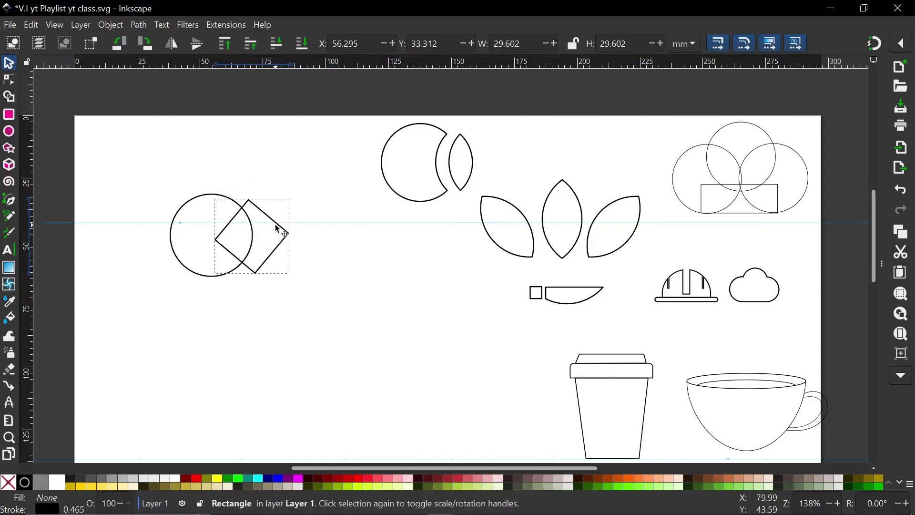
# - Apply Division to the circle and the overlapping rotated square, and select only the wedge-shaped piece
pyautogui.moveTo(138, 156); pyautogui.dragTo(384, 344)
pyautogui.click(137, 24)
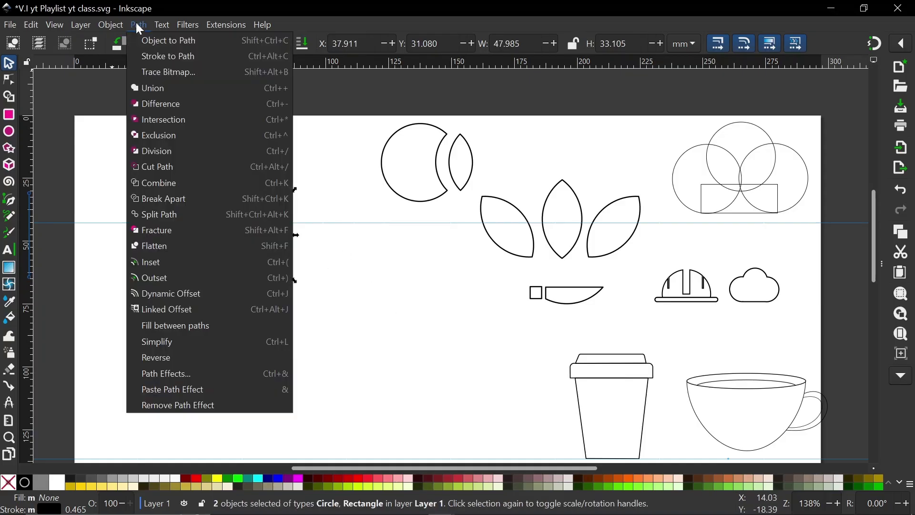
pyautogui.click(164, 151)
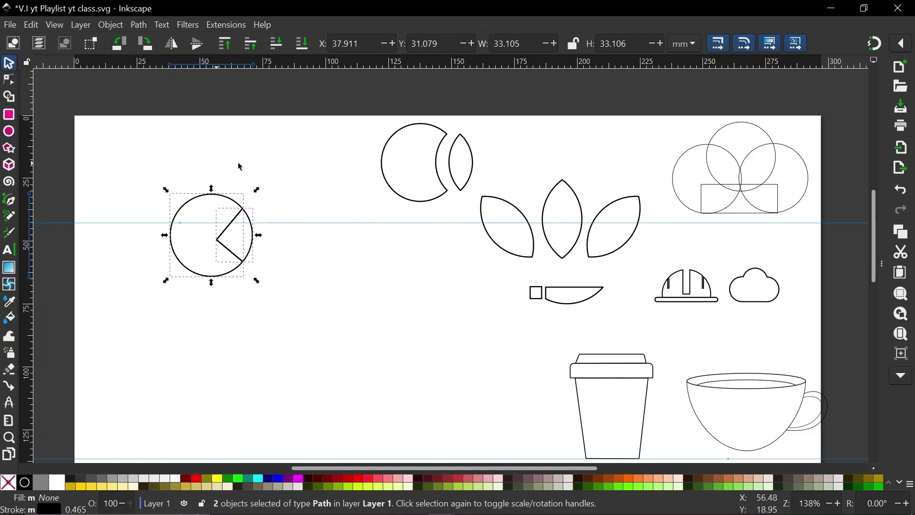
pyautogui.click(258, 211)
pyautogui.click(257, 240)
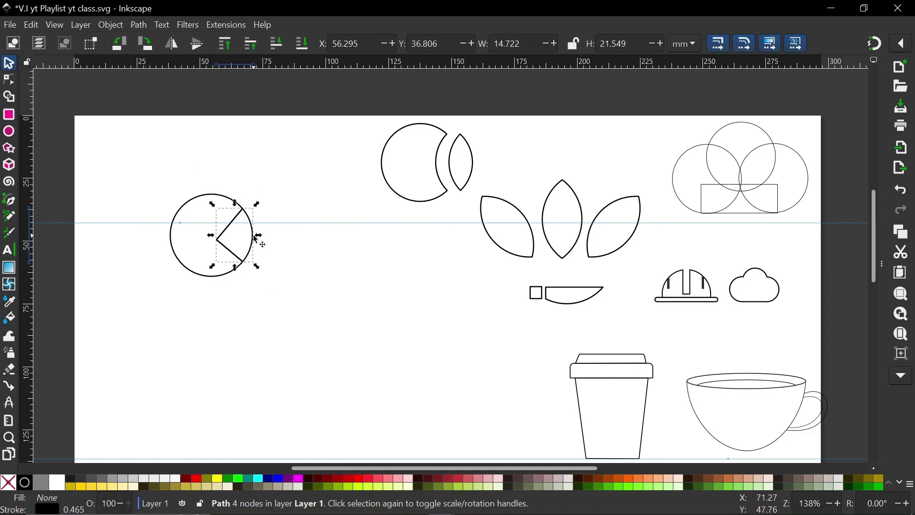
# - Shift the wedge away from the notched circle and nudge it back to a narrow gap, at about X 59 mm
pyautogui.hotkey('shift', 'Right')
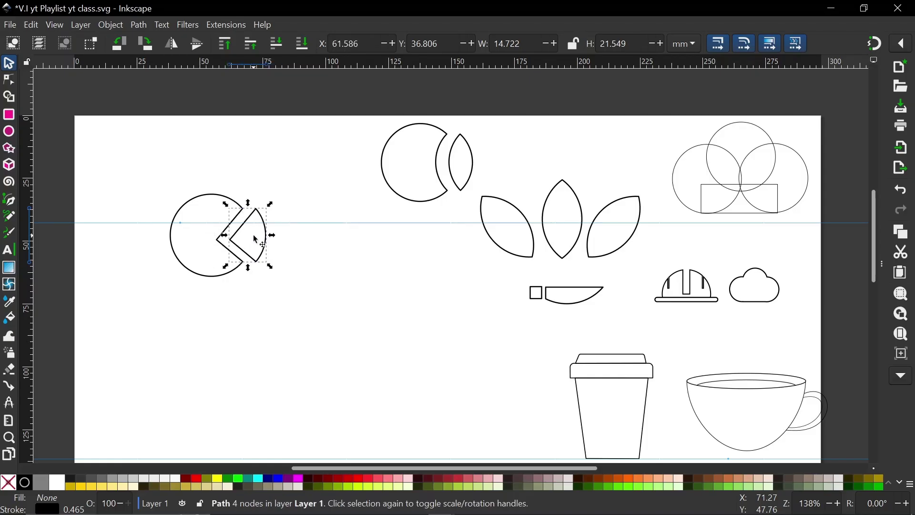
pyautogui.press('Left')
pyautogui.press('Left')
pyautogui.press('Left')
pyautogui.press('Left')
pyautogui.press('Left')
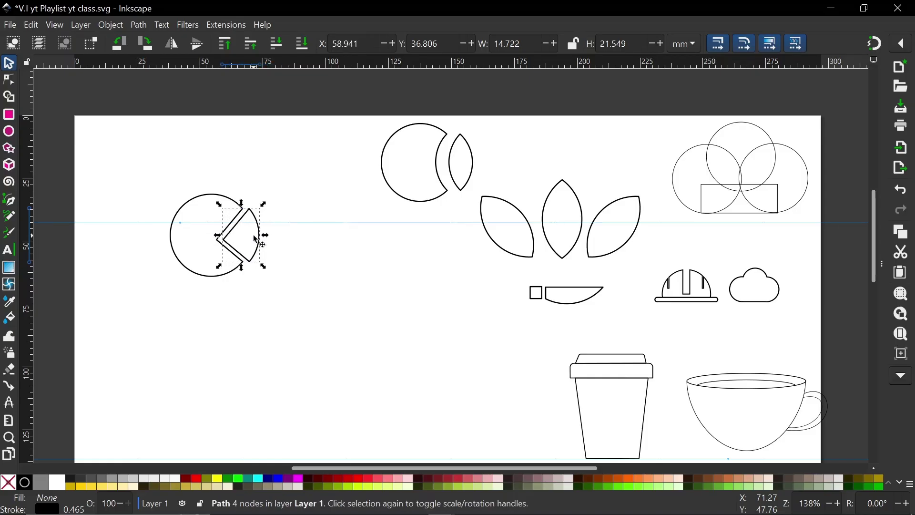
pyautogui.click(289, 248)
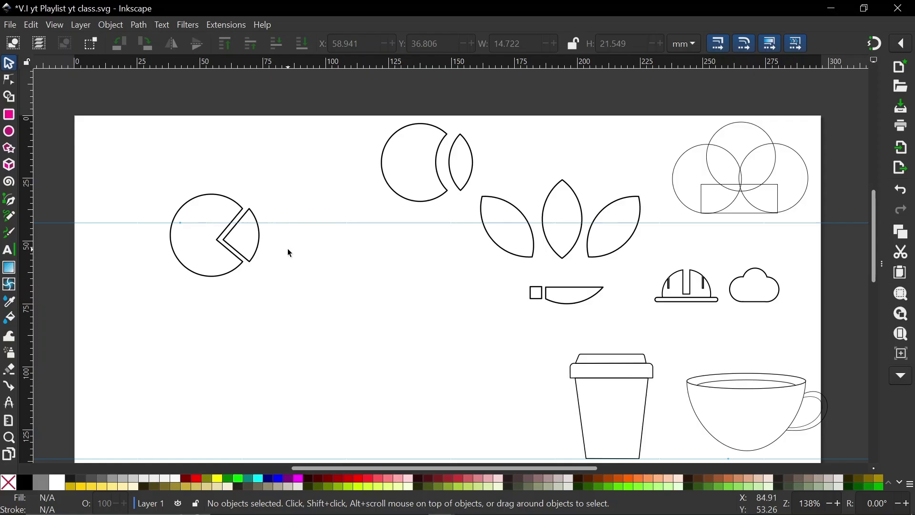
pyautogui.moveTo(143, 162); pyautogui.dragTo(351, 358)
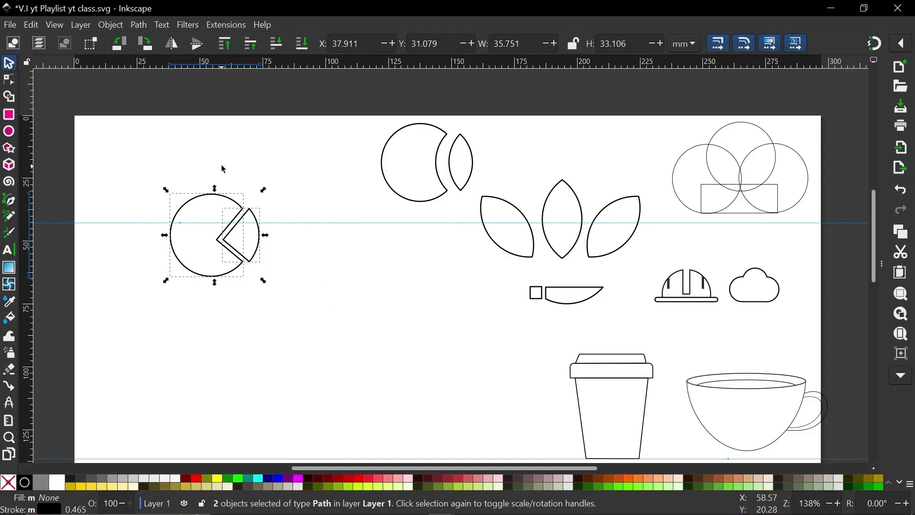
pyautogui.press('Escape')
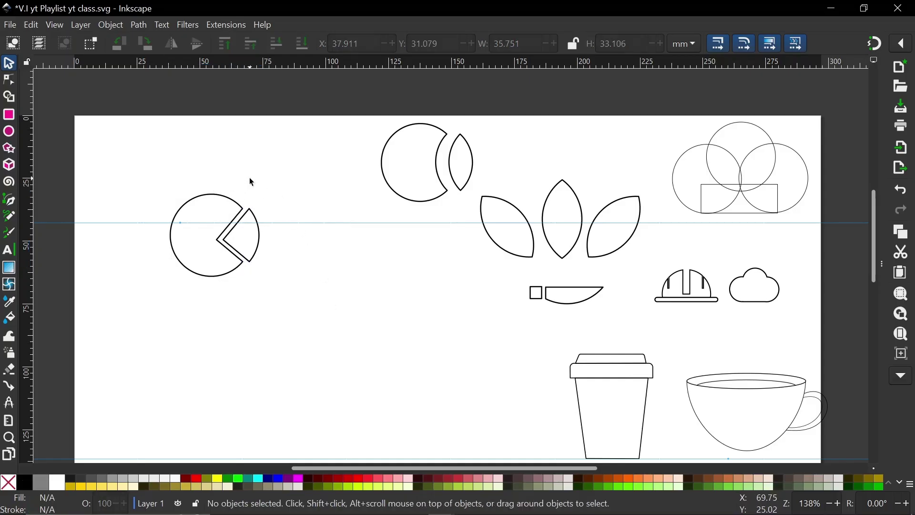
# - Fill the notched circle with dark olive green and the wedge with light yellow-green
pyautogui.click(240, 210)
pyautogui.click(311, 485)
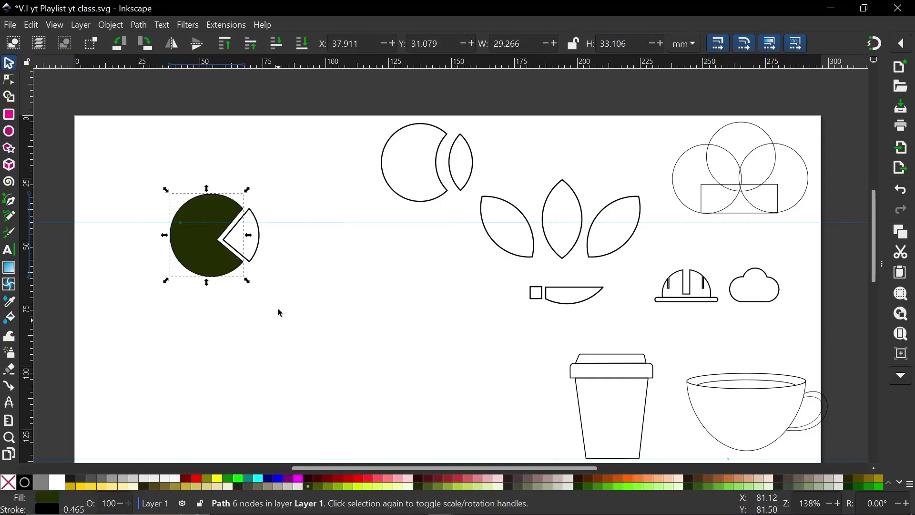
pyautogui.click(254, 256)
pyautogui.click(460, 486)
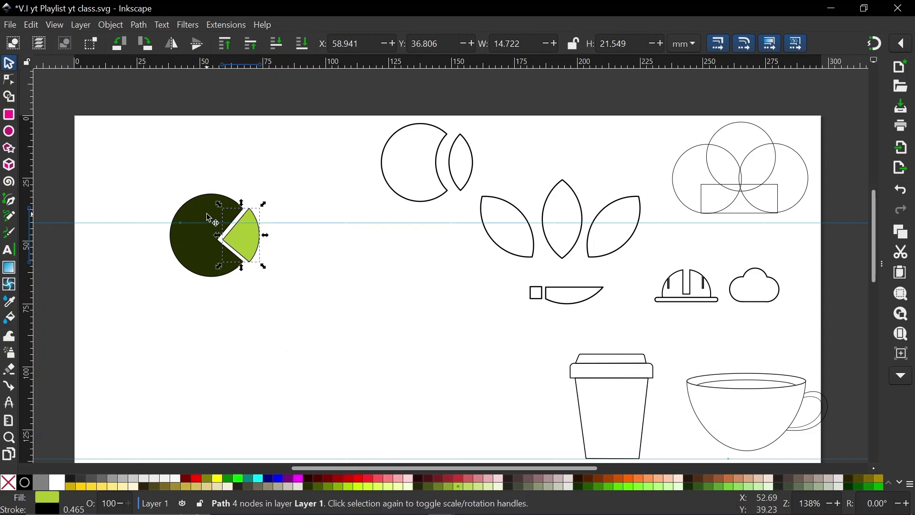
# - Undo both colour fills and the wedge's sideways moves
pyautogui.hotkey('ctrl', 'z')
pyautogui.hotkey('ctrl', 'z')
pyautogui.hotkey('ctrl', 'z')
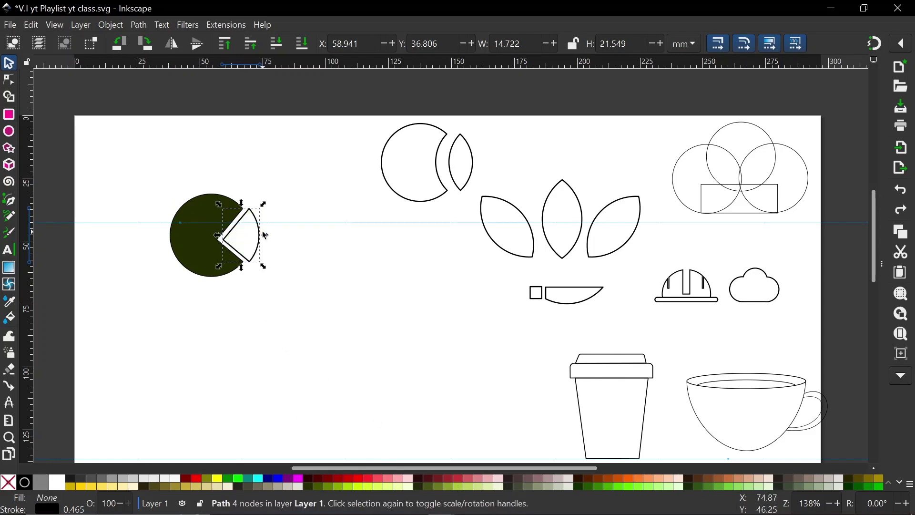
# - Select only the wedge piece and nudge it out of the notched circle to about X 58.4 mm
pyautogui.click(280, 212)
pyautogui.click(253, 234)
pyautogui.press('Right')
pyautogui.press('Right')
pyautogui.press('Right')
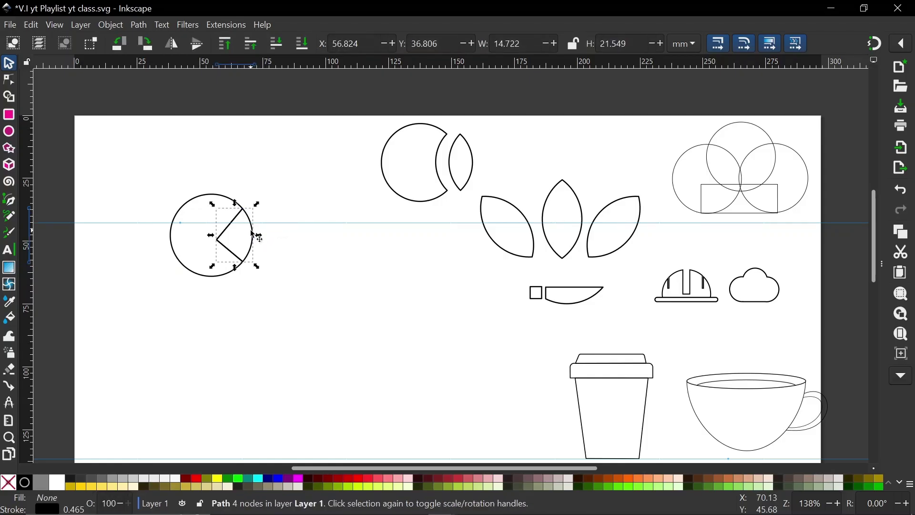
pyautogui.press('Right')
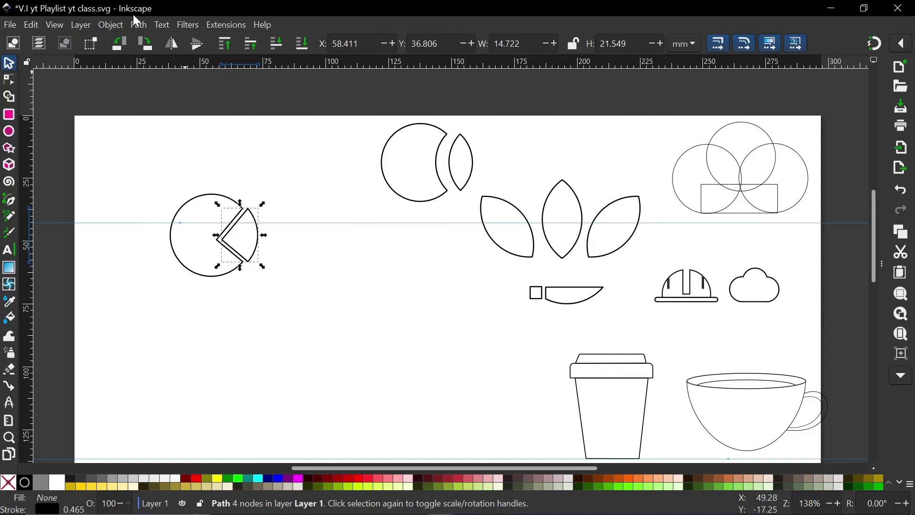
pyautogui.click(138, 25)
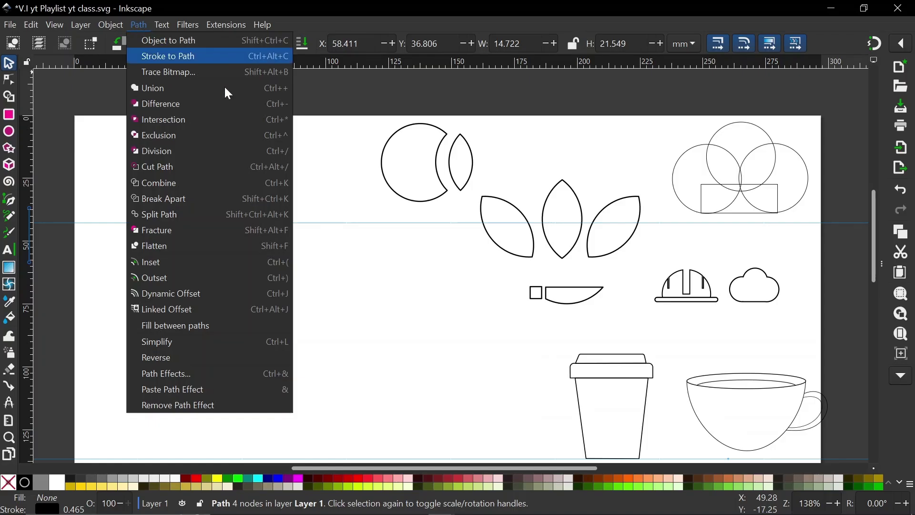
pyautogui.click(333, 149)
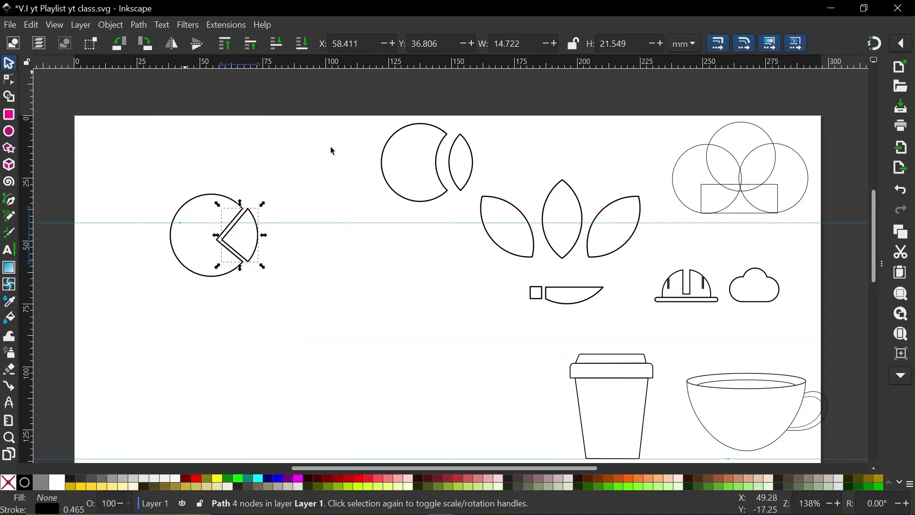